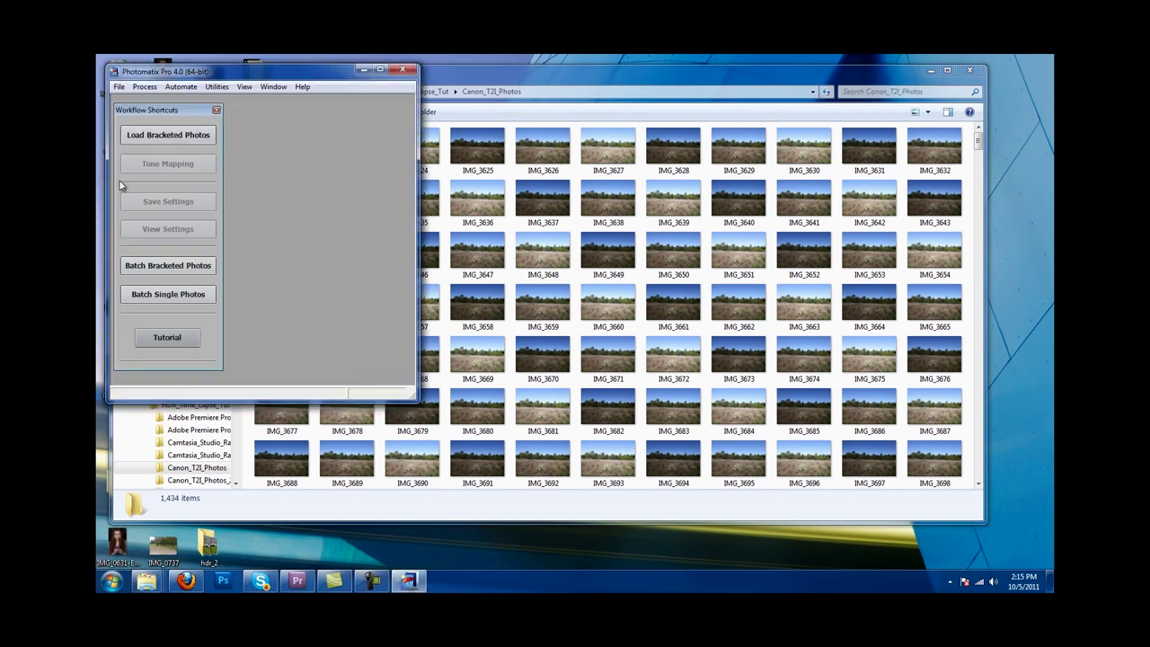
- Load bracketed photos IMG_3622, IMG_3623 and IMG_3624 and generate an HDR image, aligning them by matching features and reducing noise on underexposed images
click(171, 135)
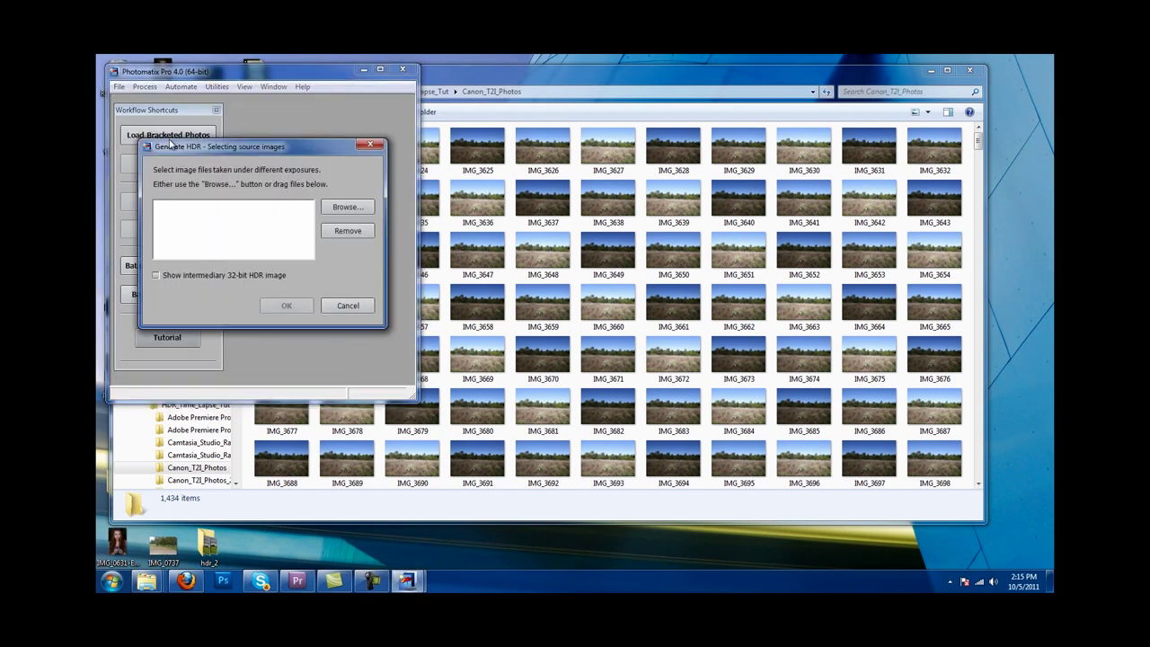
click(337, 207)
click(201, 141)
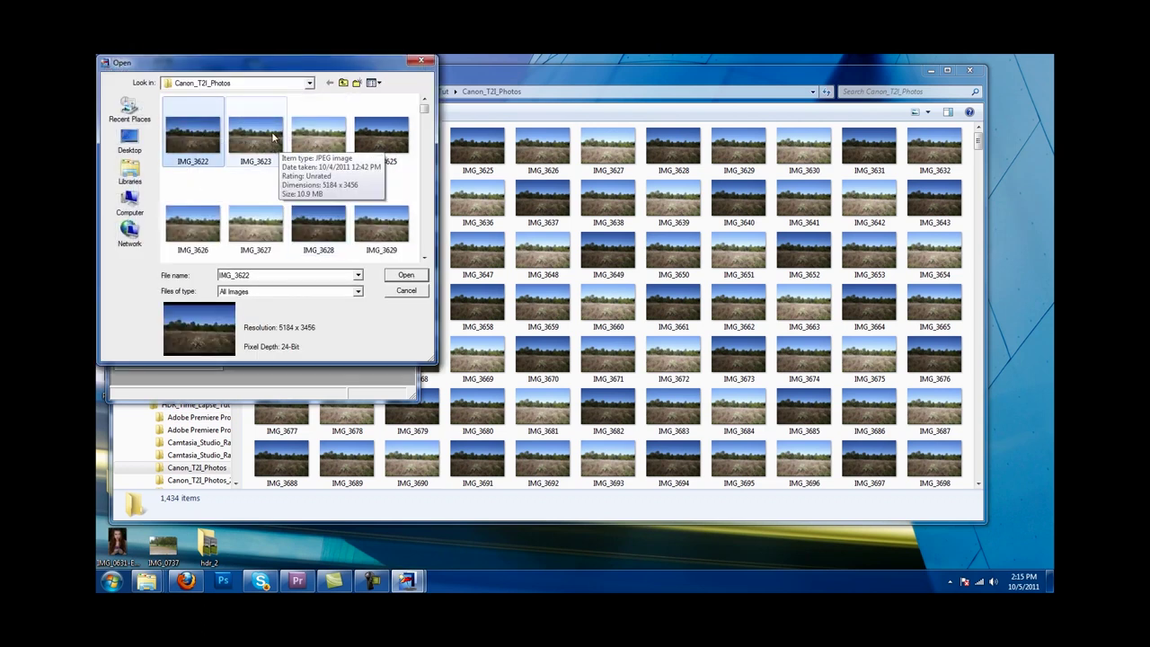
shift+click(329, 144)
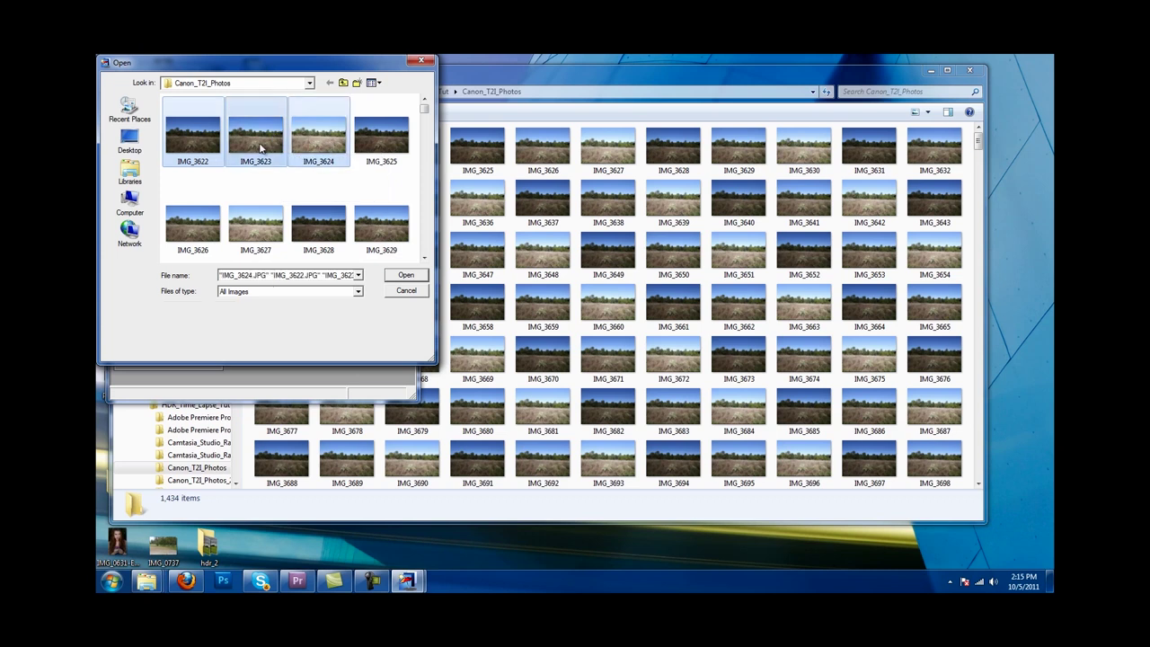
click(409, 278)
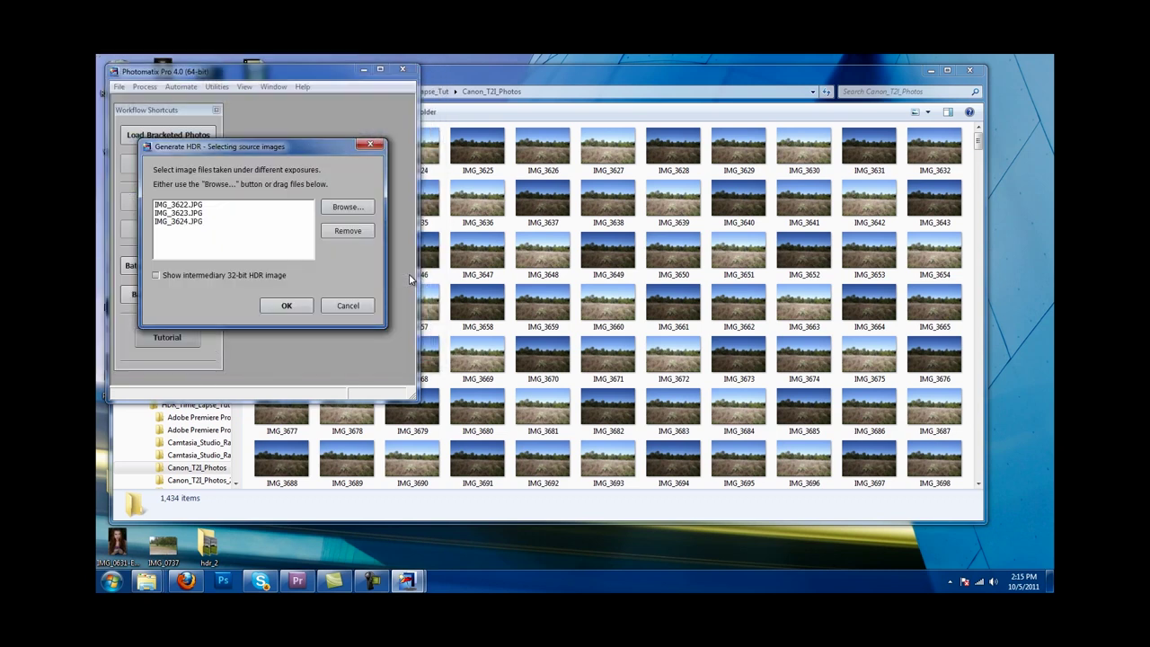
click(287, 306)
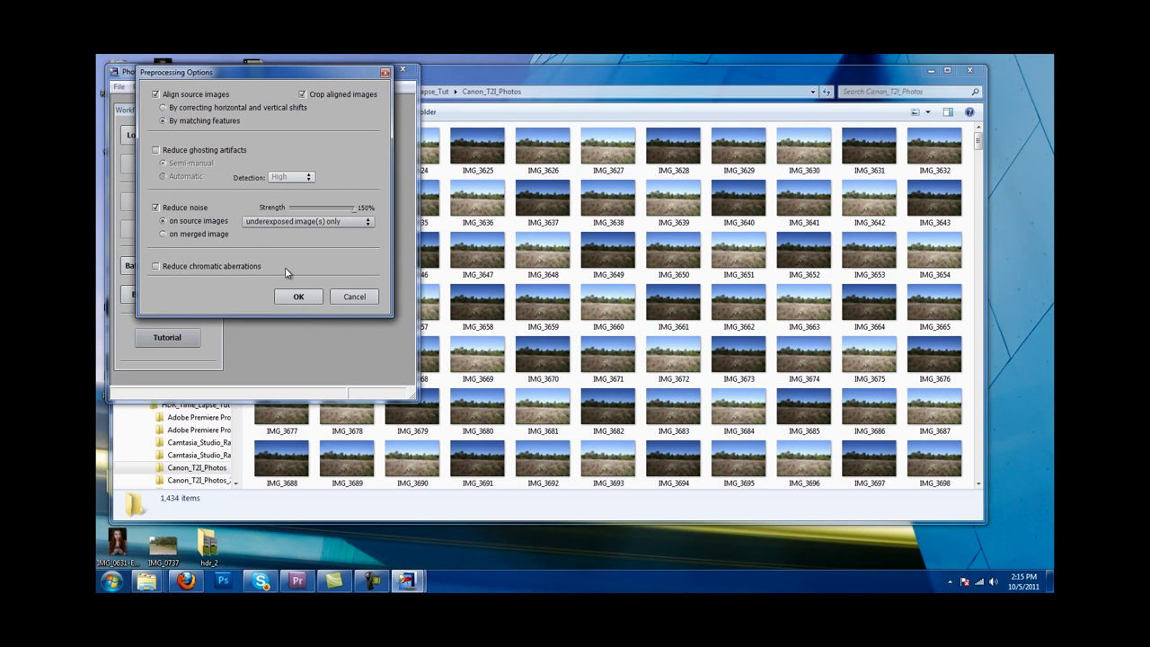
click(298, 298)
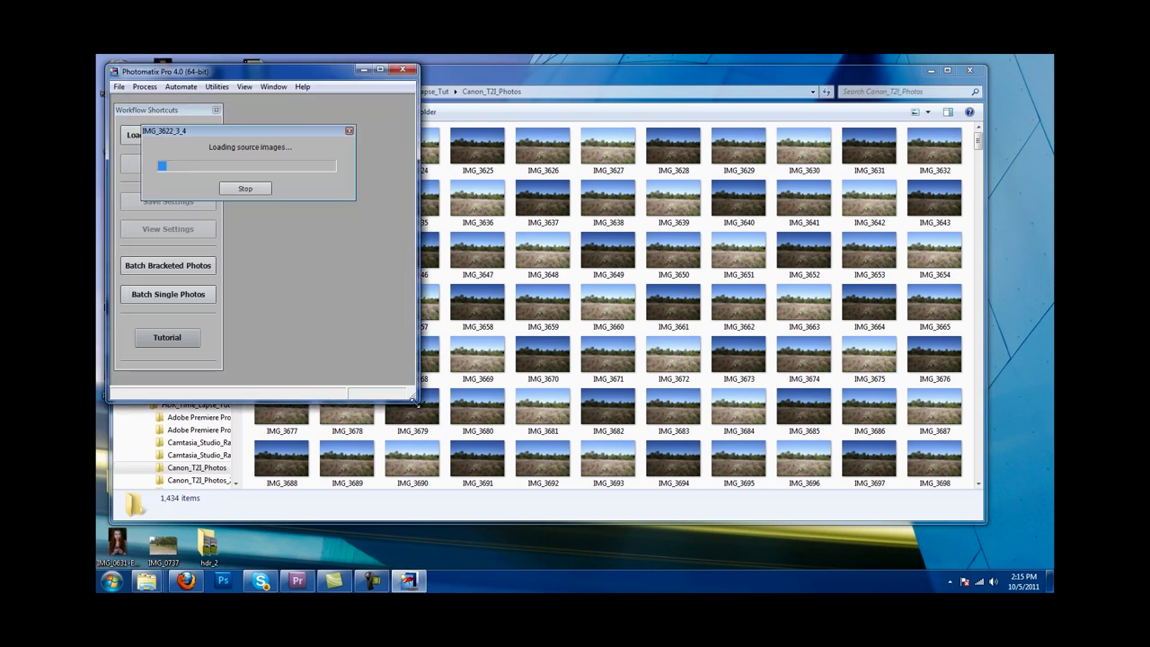
- Enlarge the application window and set the Tone Compressor saturation to 3.9
drag(415, 399, 878, 487)
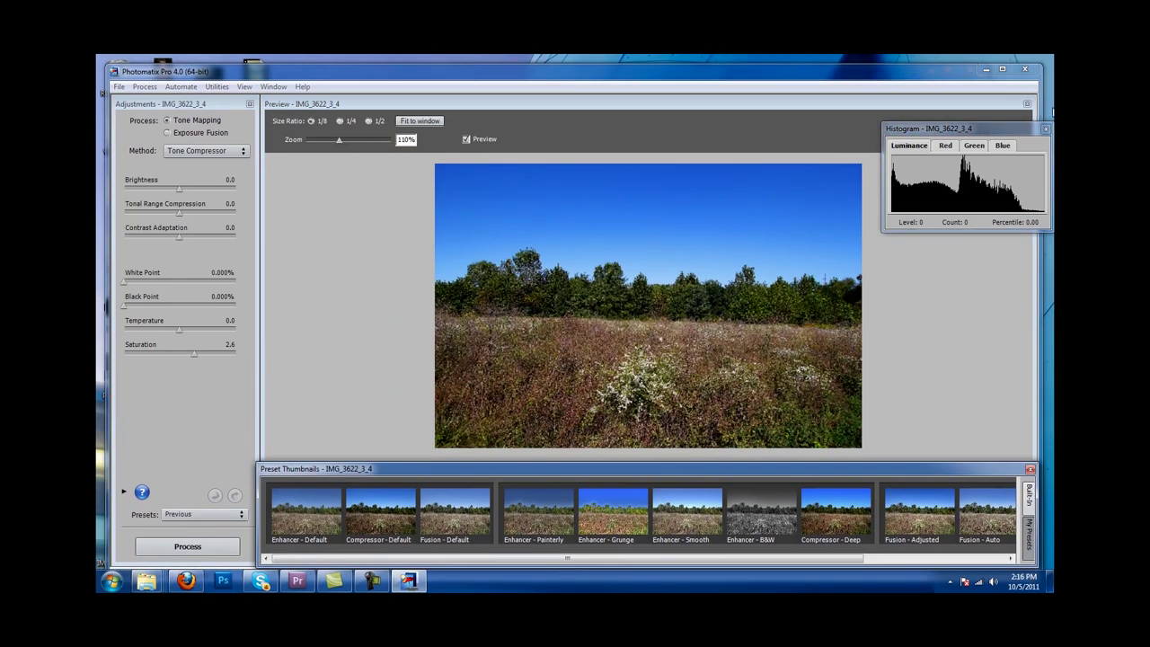
click(604, 237)
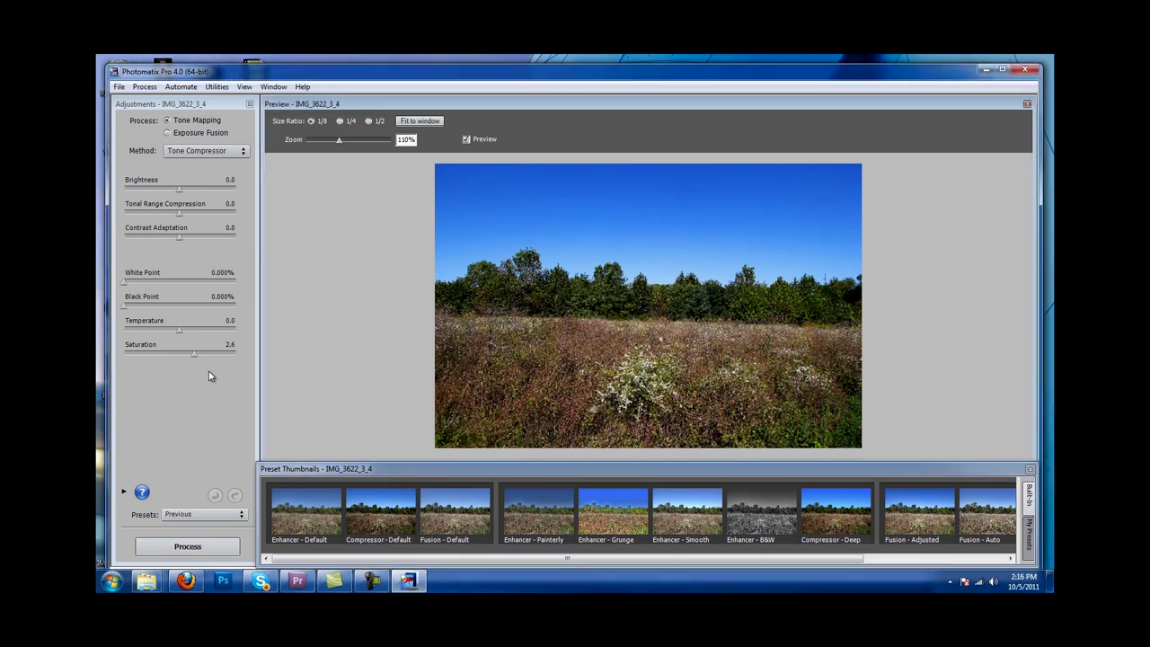
drag(198, 363, 203, 355)
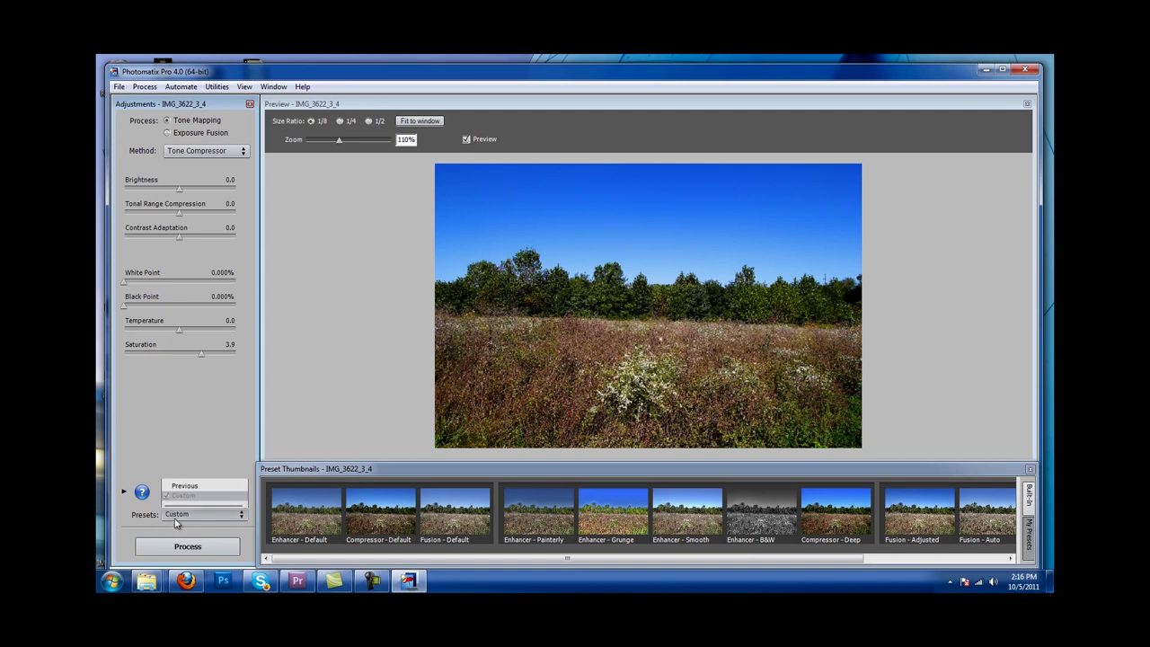
- Save the tone mapping settings as a preset, overwriting Saved.xmp in the HDR_Time_Lapse_Tut\Saved_Settings folder under MEDIAUNLOCKED ONE on EDITING HD (K:)
click(178, 514)
click(193, 502)
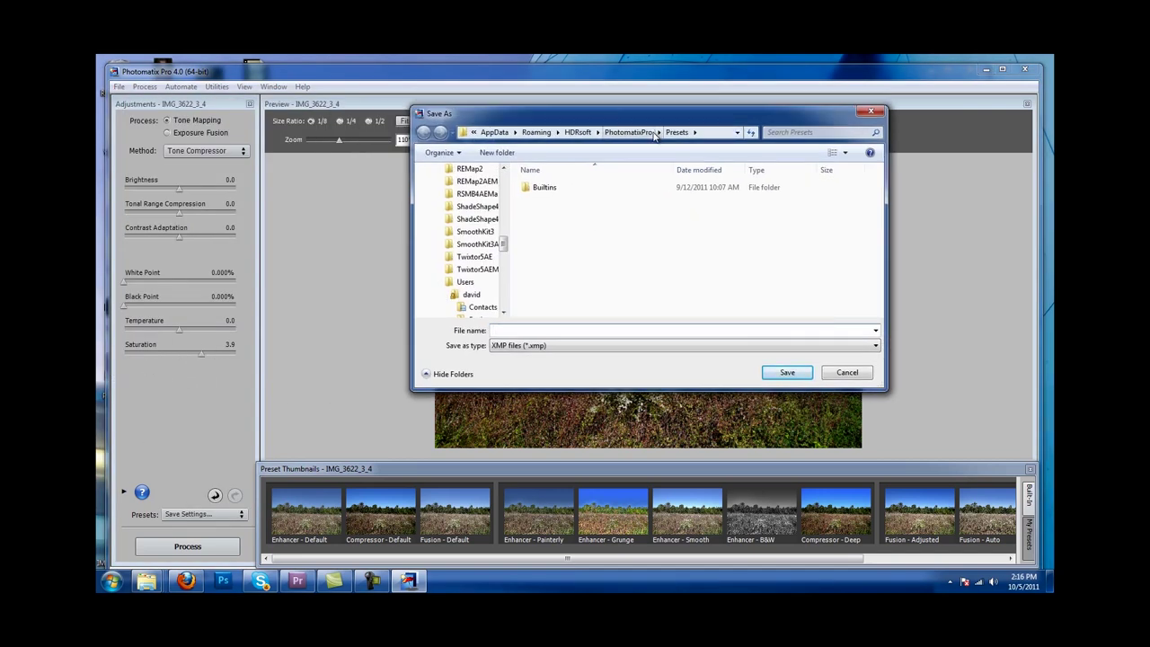
drag(674, 114, 472, 153)
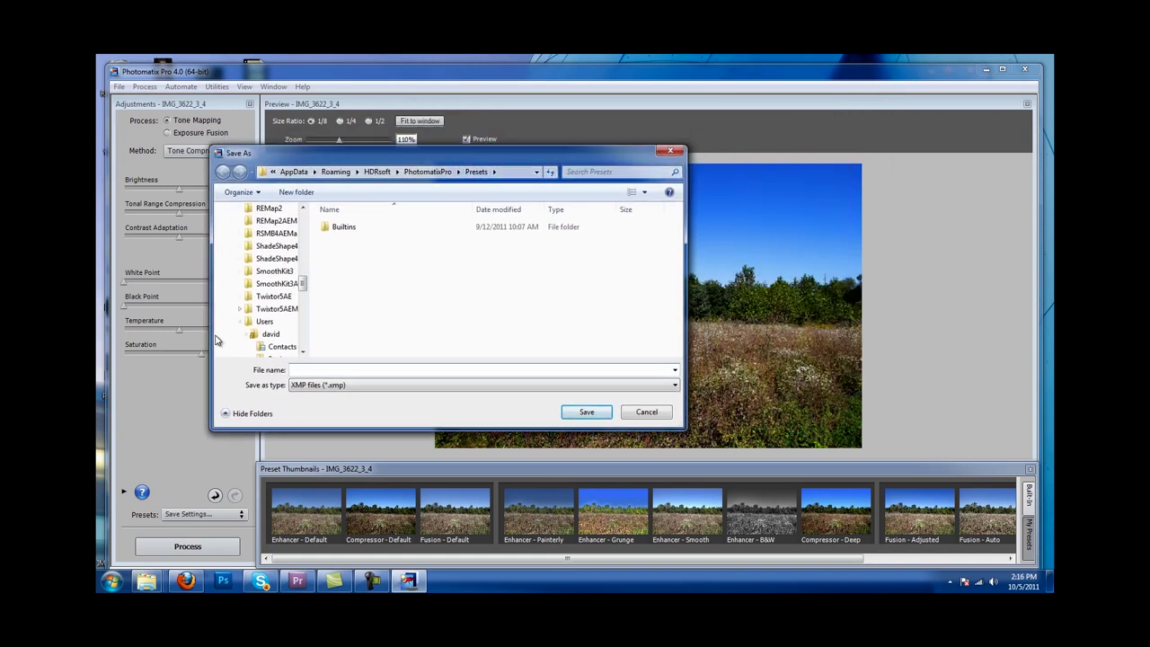
drag(302, 283, 293, 325)
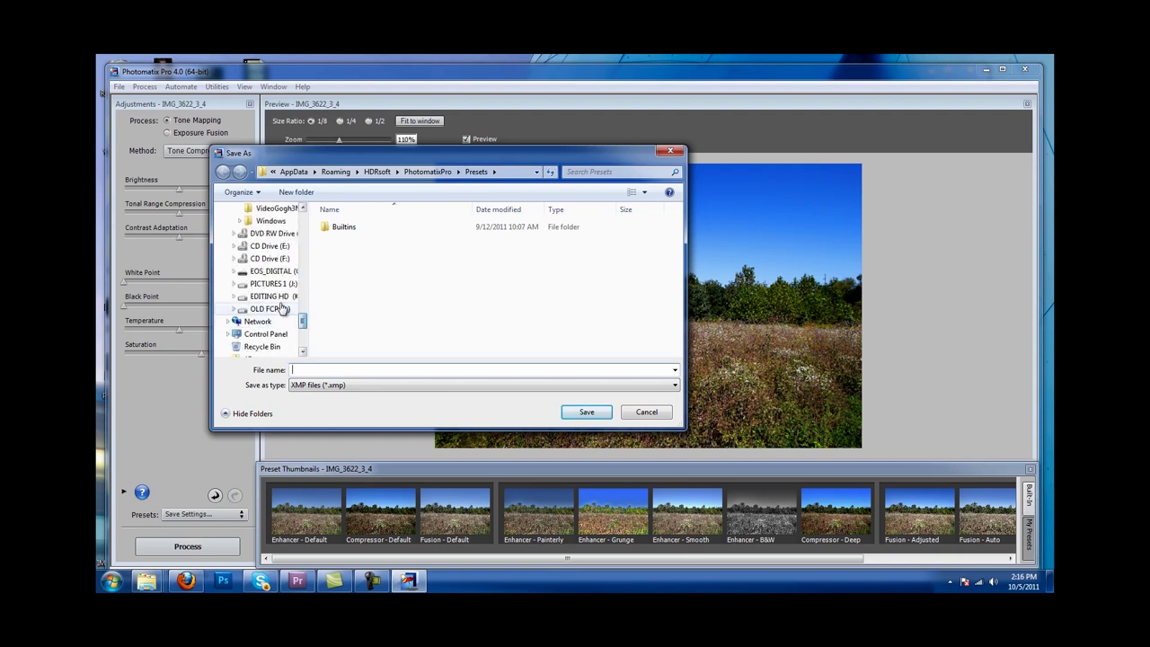
click(269, 295)
click(382, 240)
double_click(381, 240)
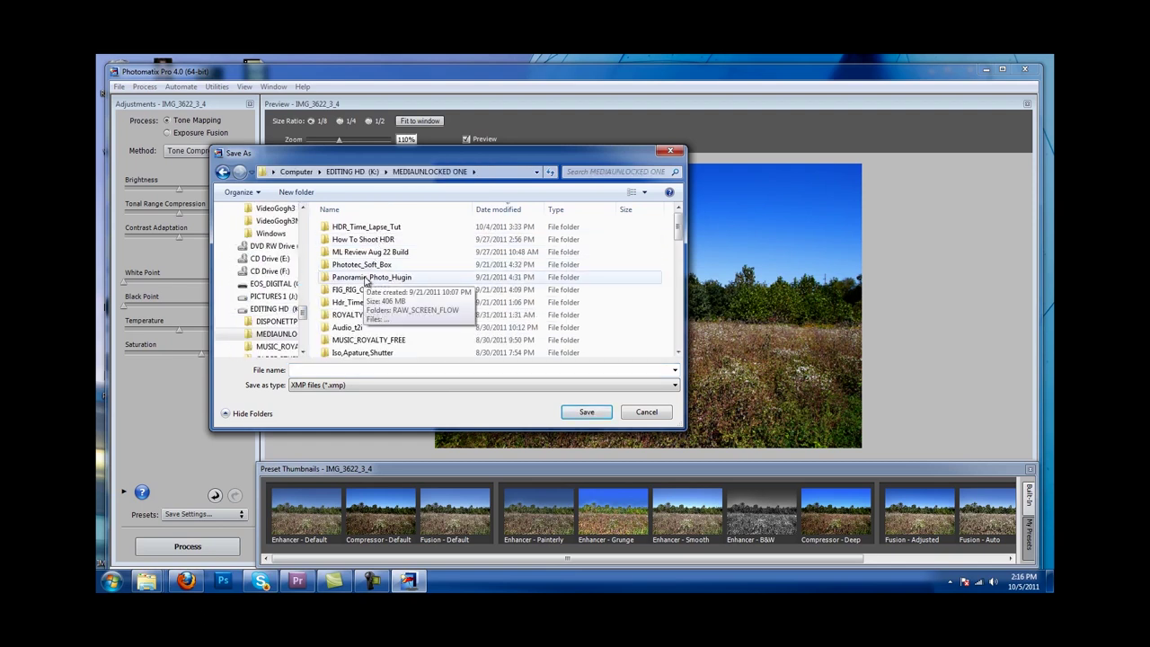
double_click(382, 227)
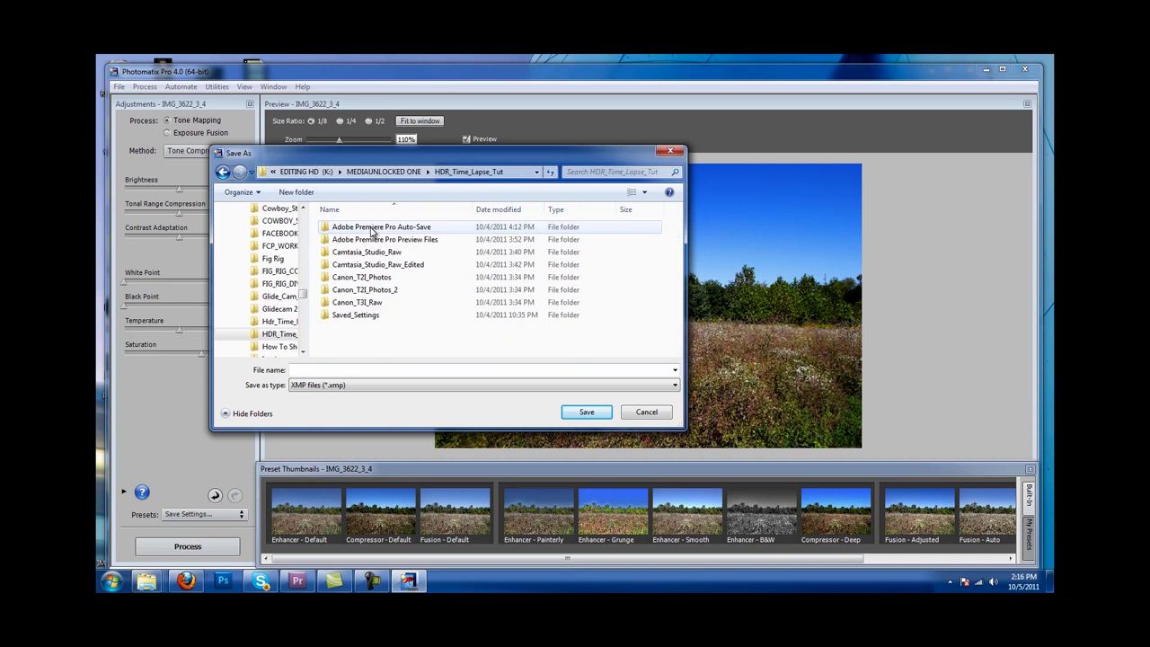
double_click(357, 316)
click(342, 233)
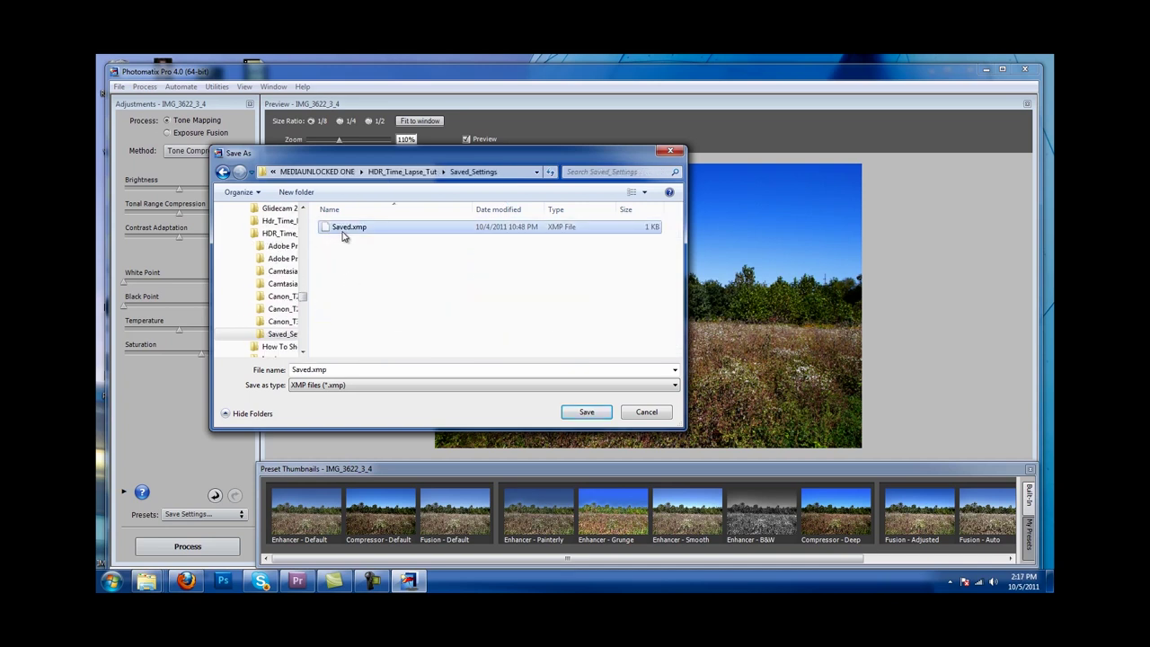
click(588, 410)
click(608, 332)
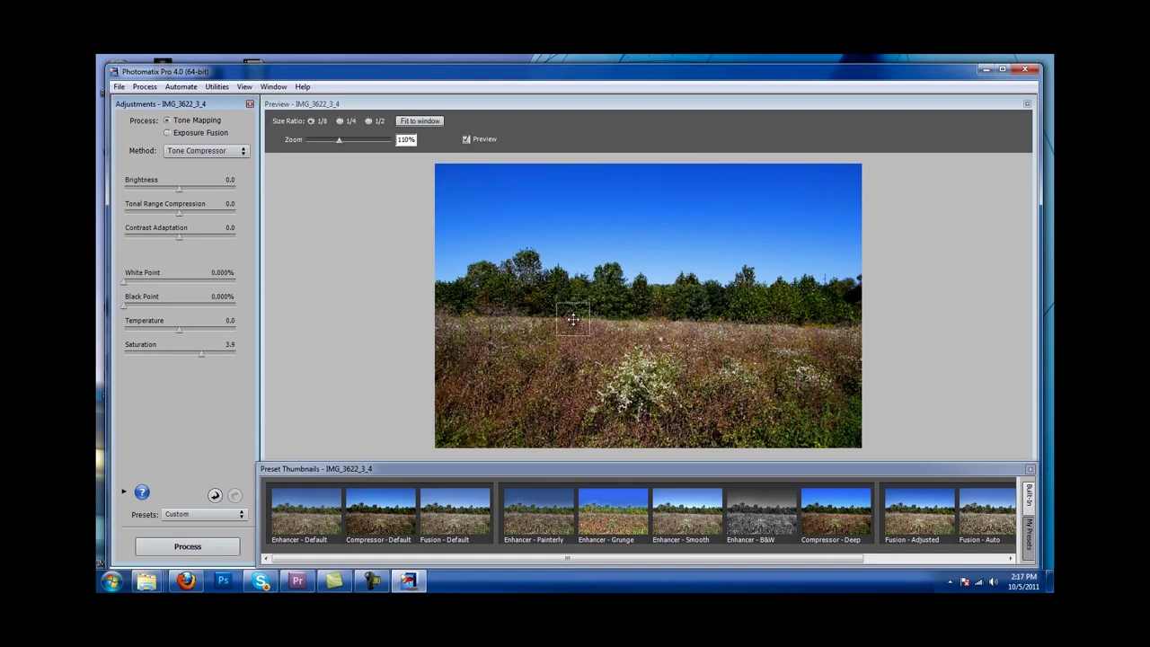
- Close the tone mapping preview and the IMG_3622_3_4 HDR image
click(1027, 106)
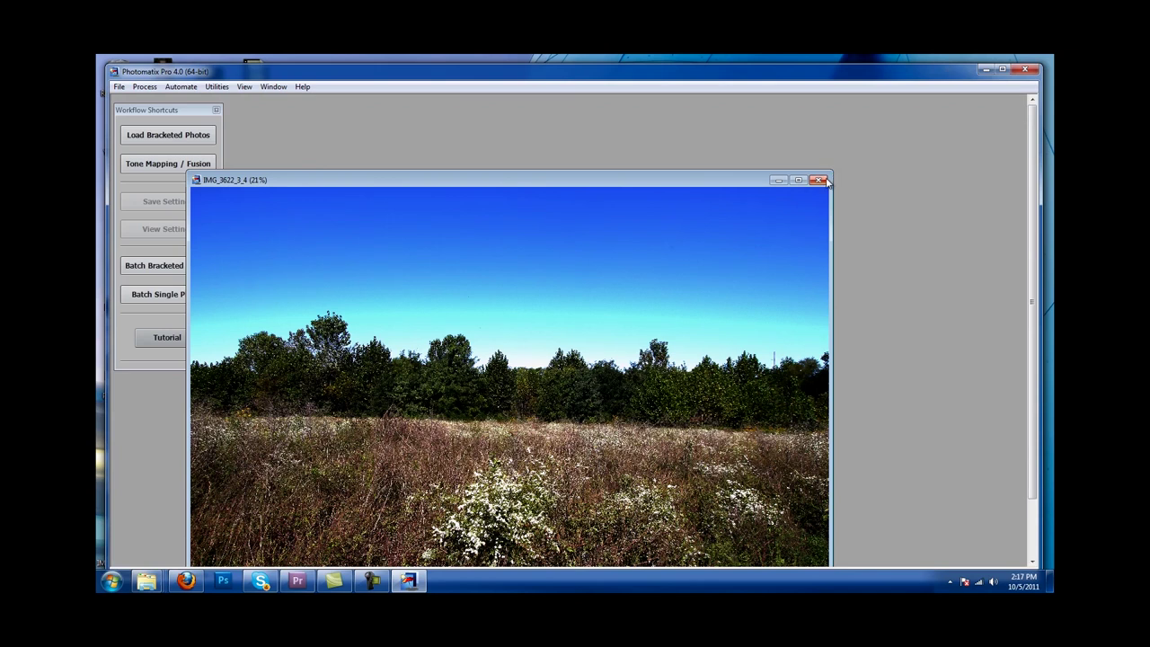
click(818, 180)
click(591, 365)
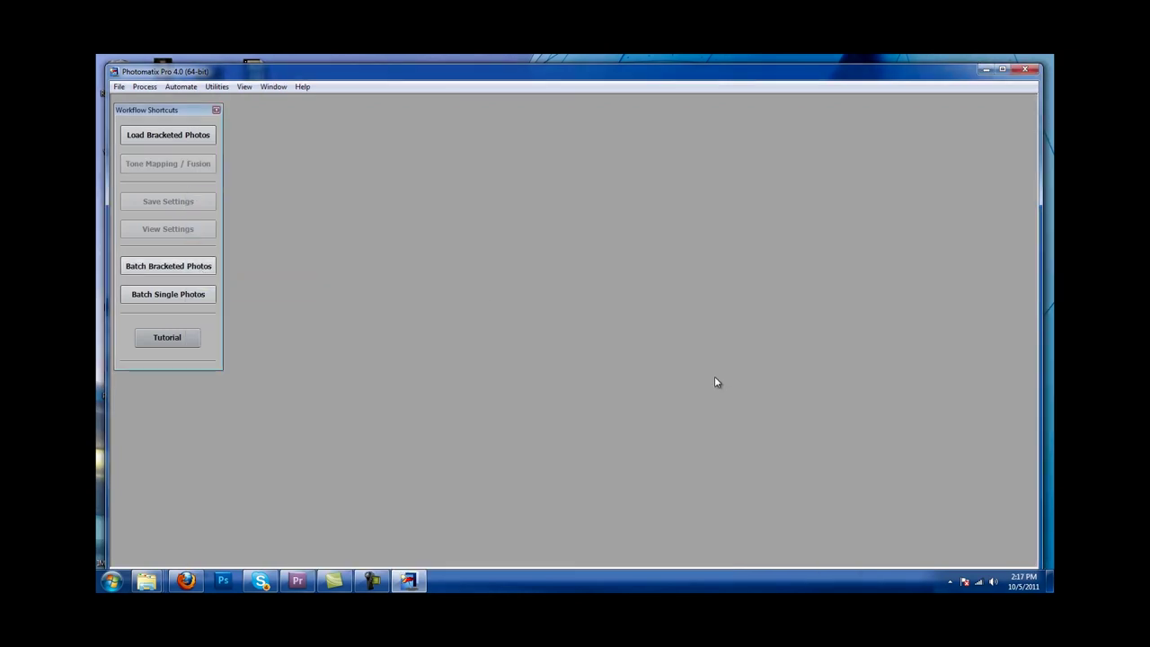
- In the bracketed photo batch, load Saved.xmp from HDR_Time_Lapse_Tut\Saved_Settings as the Tone Compressor settings
drag(566, 130, 519, 123)
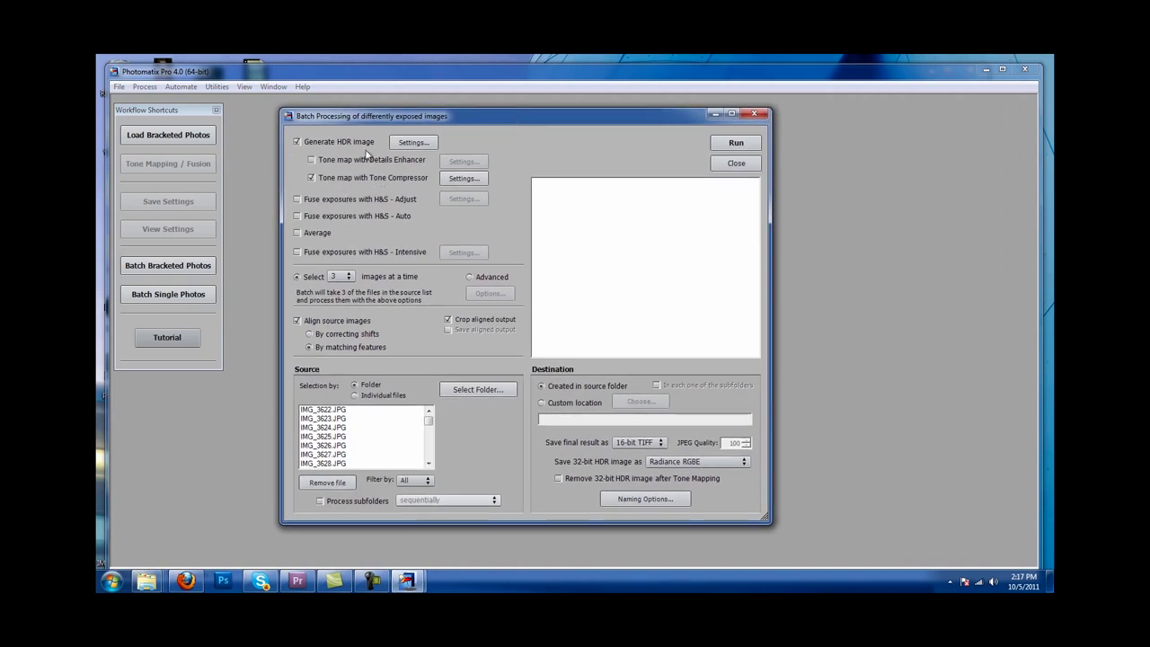
click(464, 178)
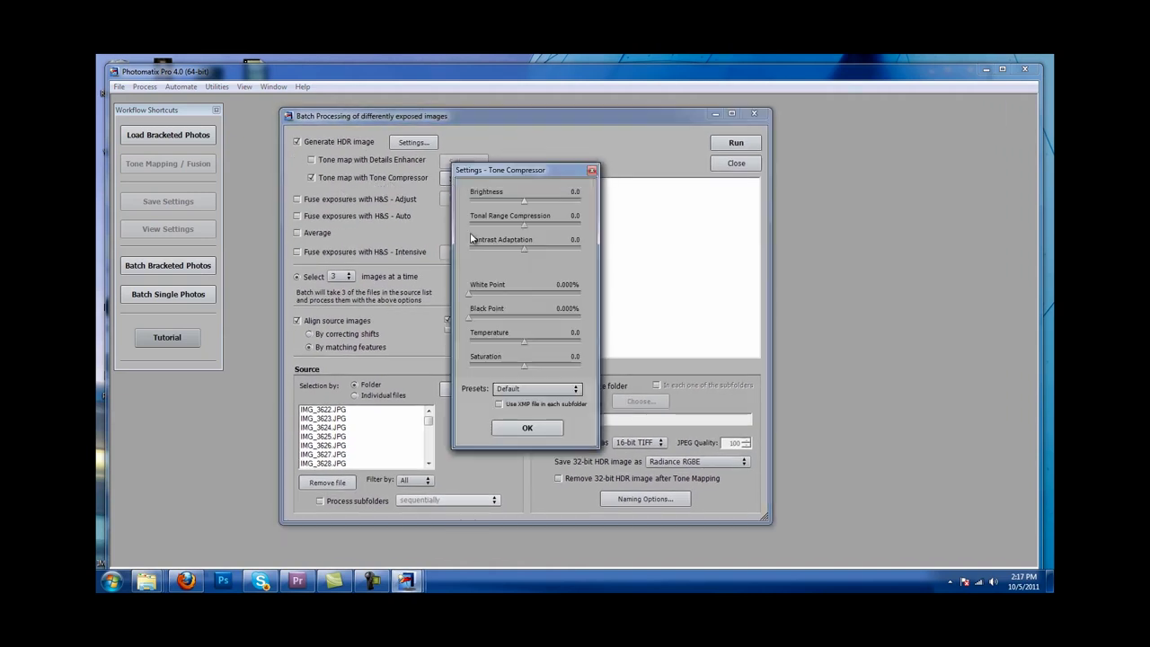
click(526, 388)
click(533, 460)
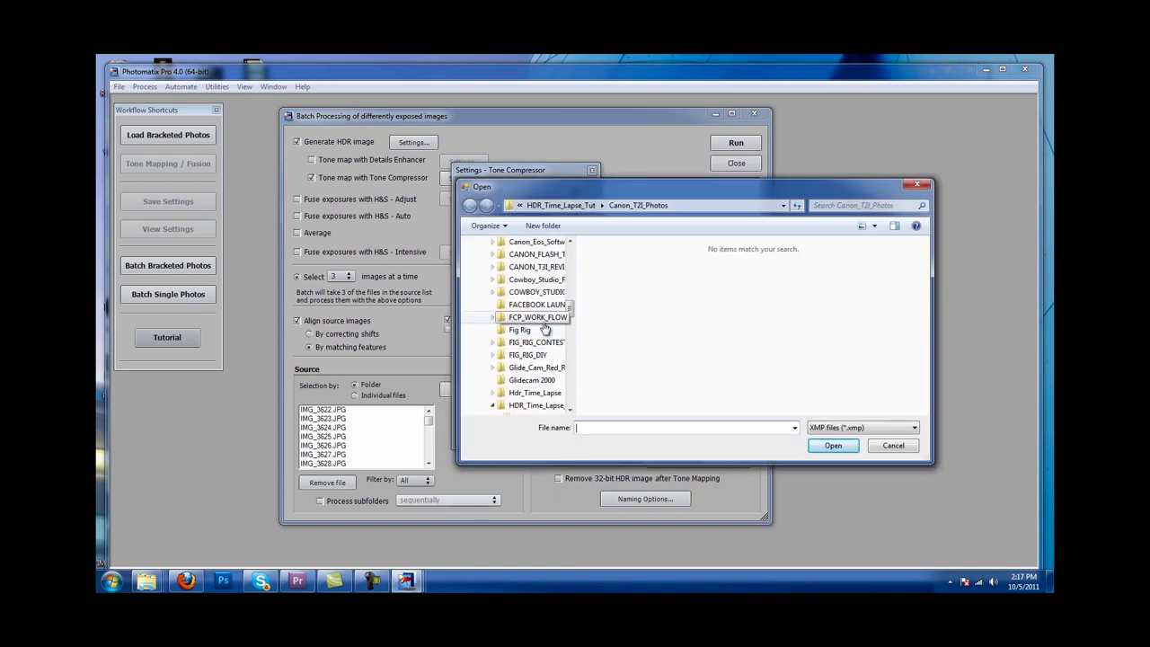
drag(570, 310, 570, 295)
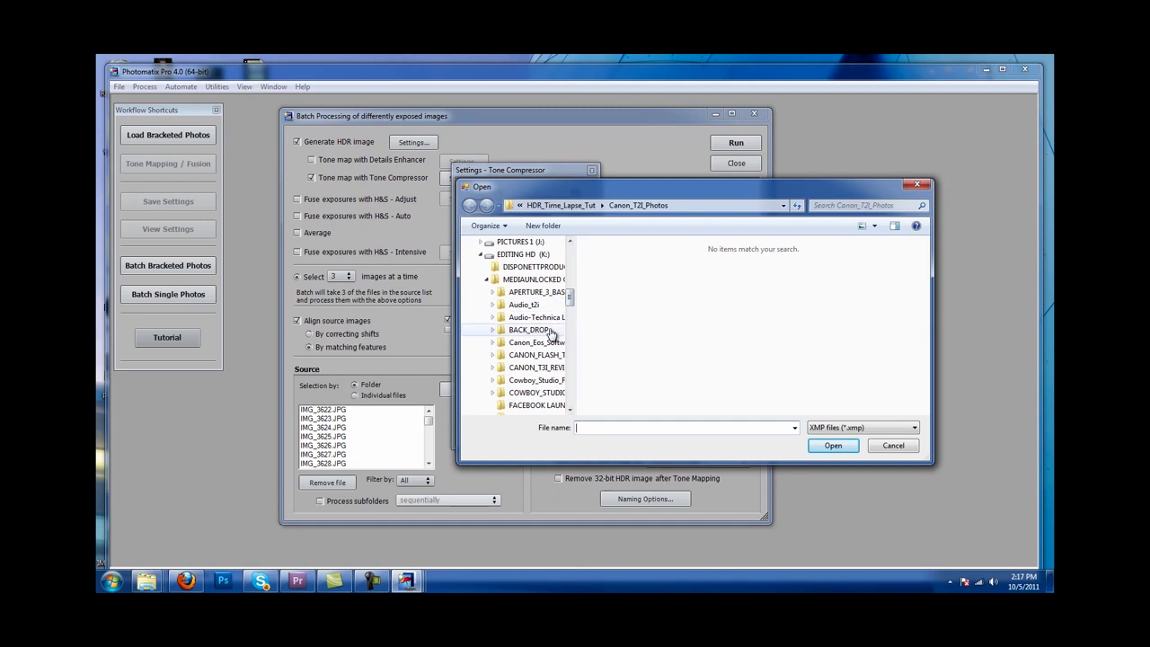
click(517, 255)
double_click(667, 274)
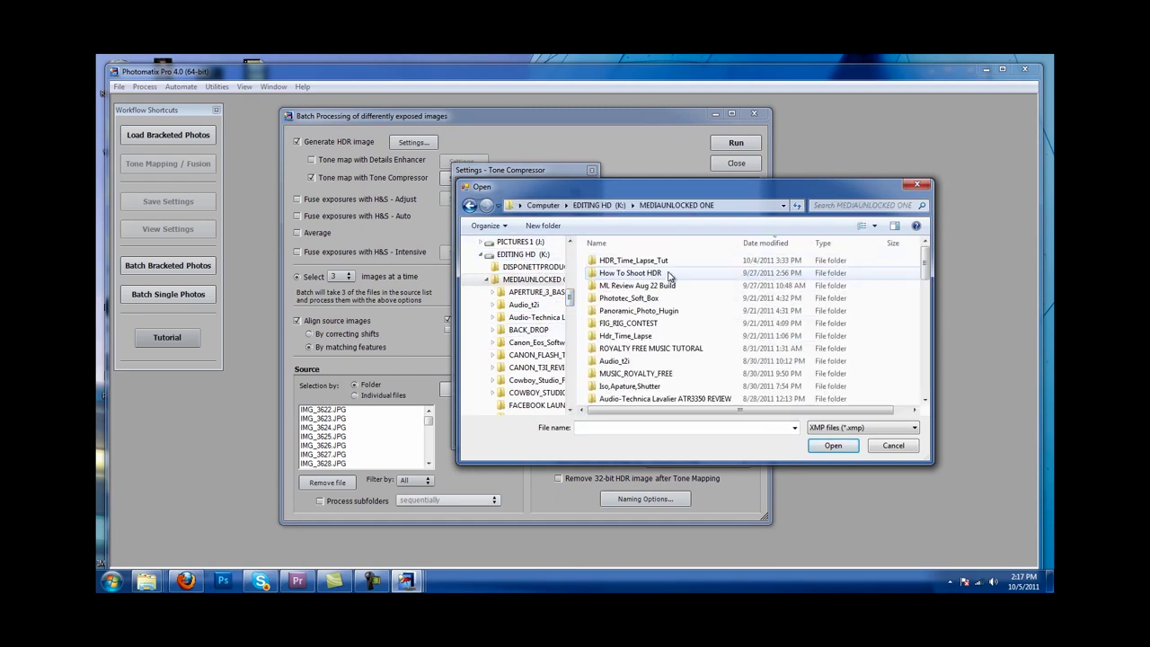
double_click(656, 262)
double_click(625, 352)
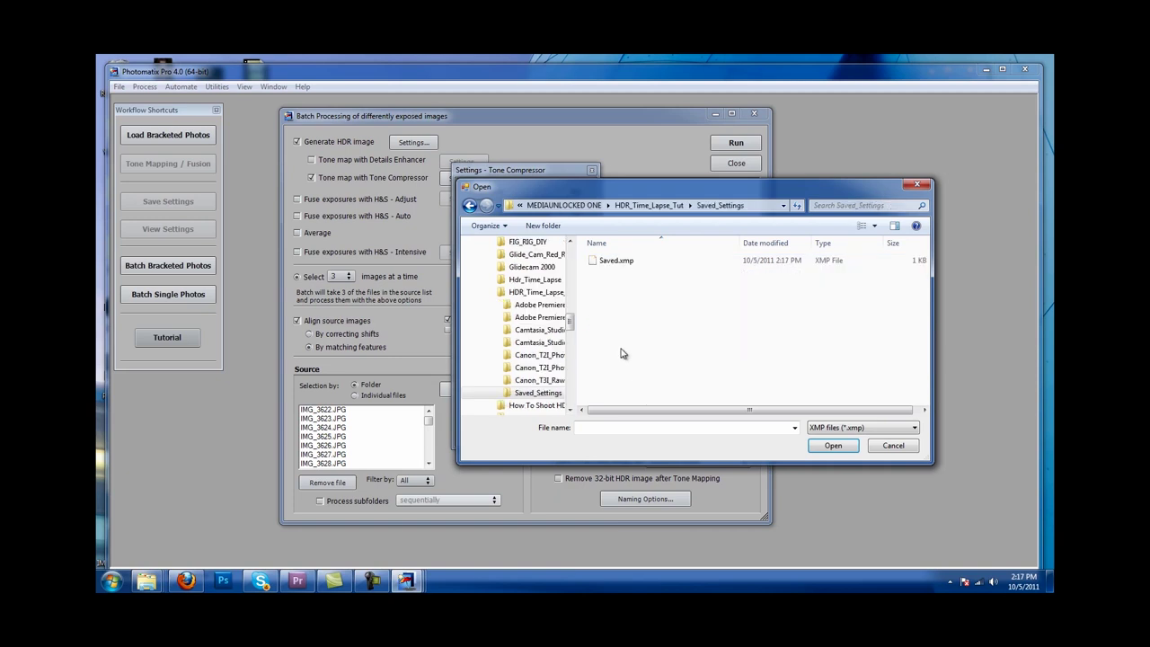
click(618, 262)
click(828, 449)
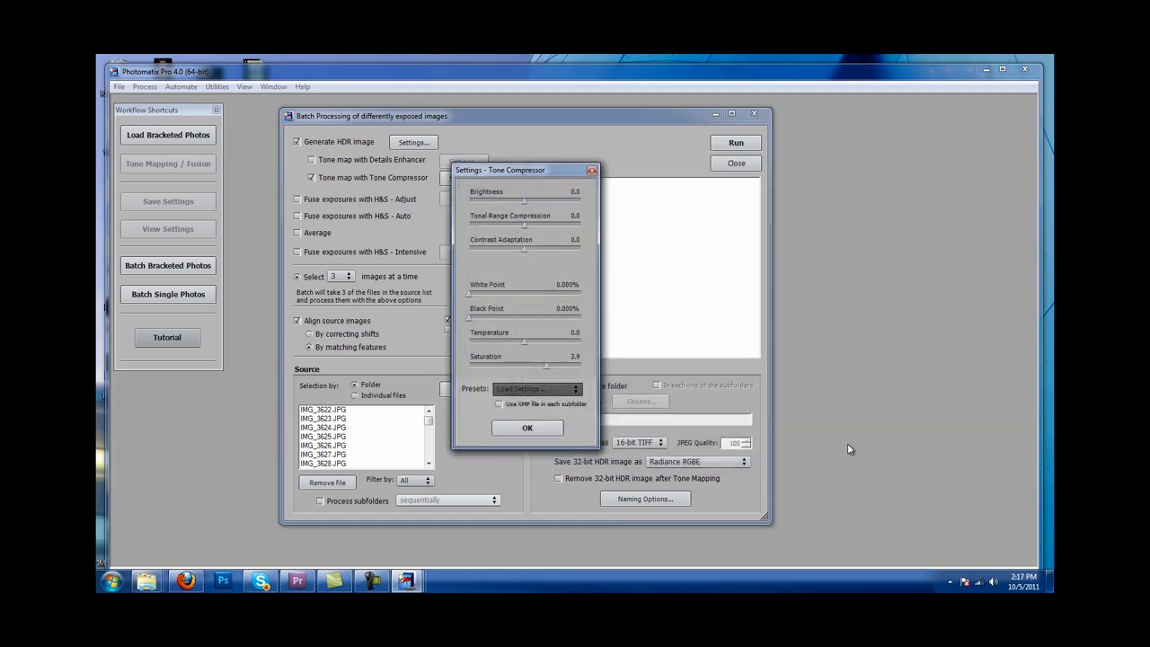
click(551, 429)
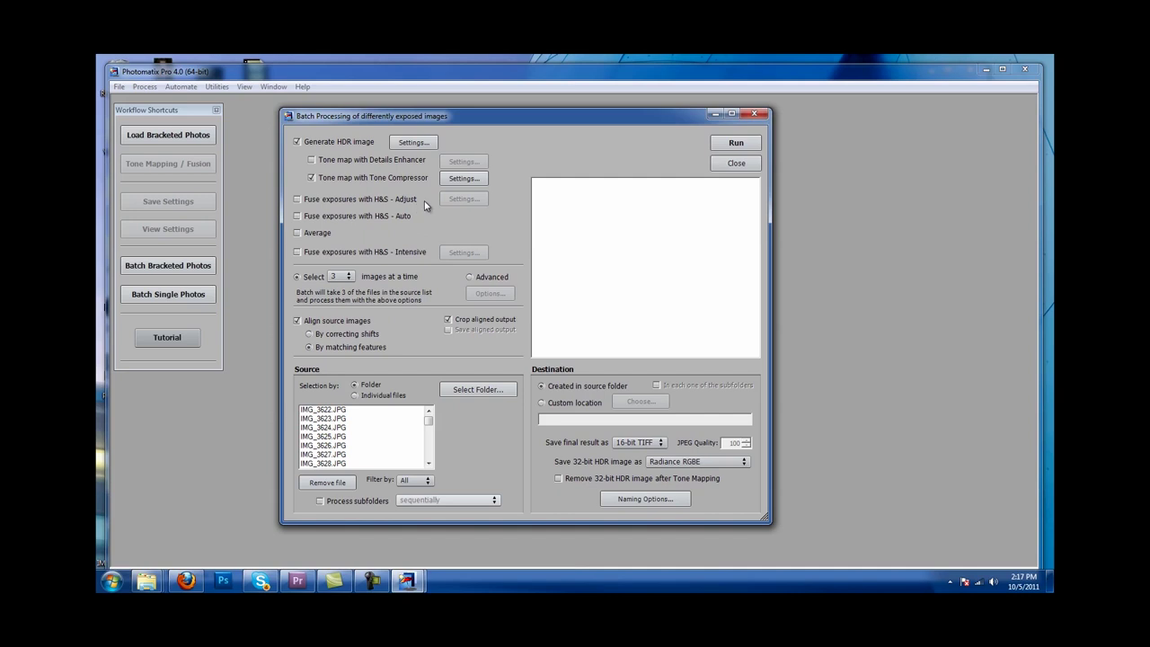
- Set the batch to process 3 source images at a time
click(340, 277)
click(331, 287)
click(340, 277)
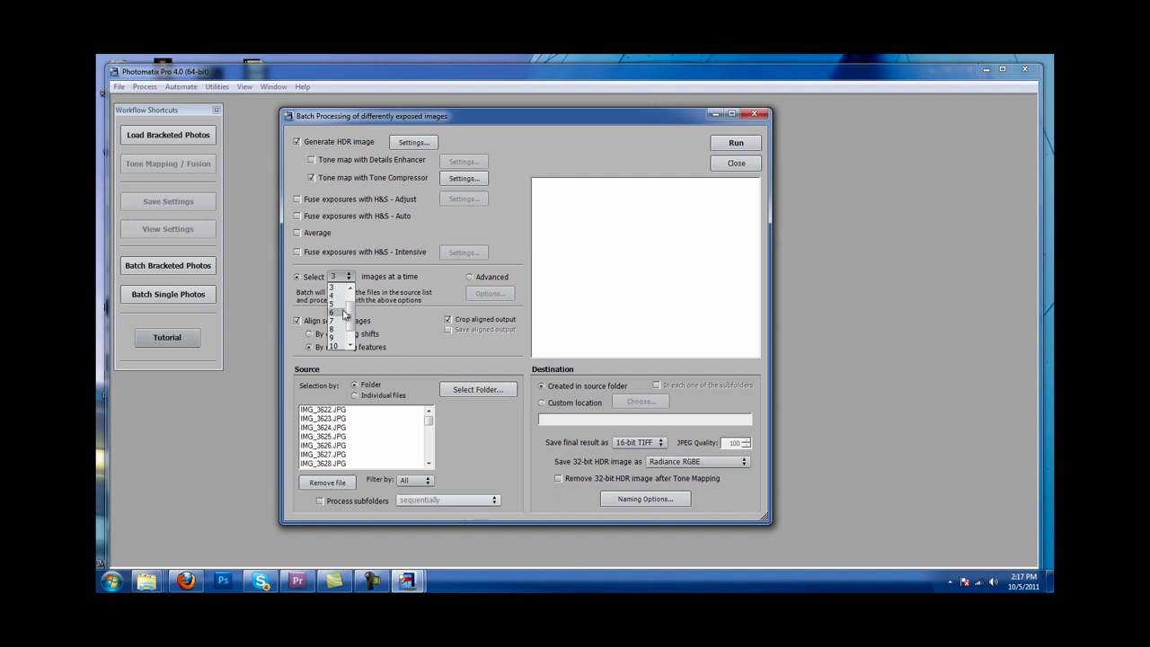
scroll(342, 343, down, 1)
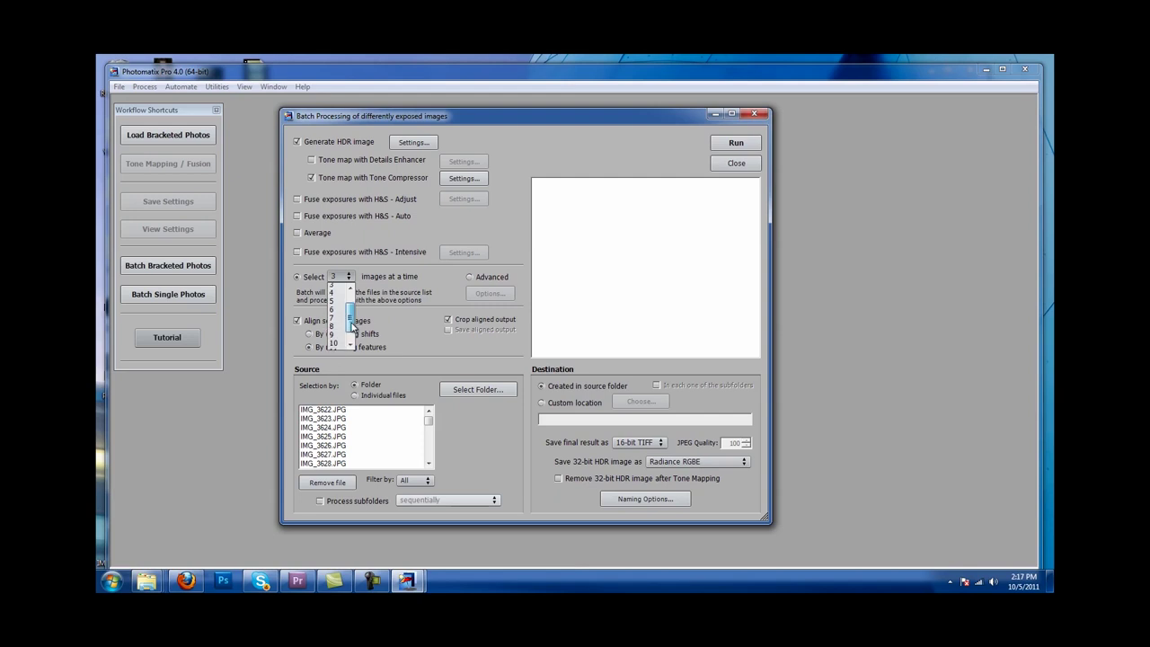
scroll(349, 332, up, 2)
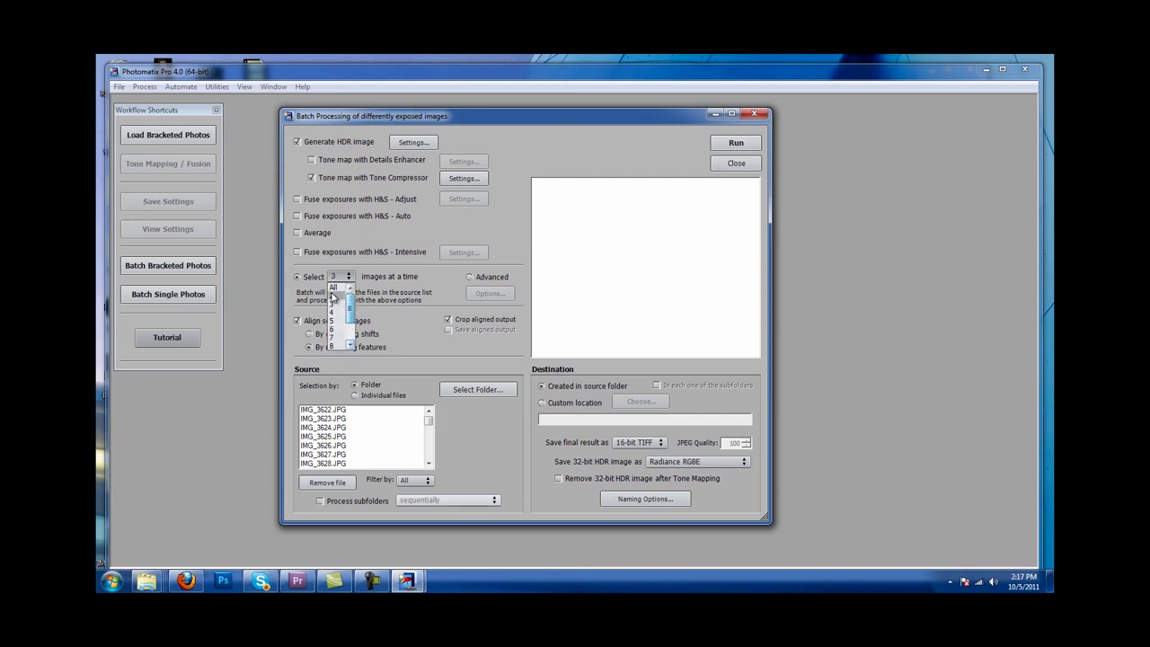
click(339, 305)
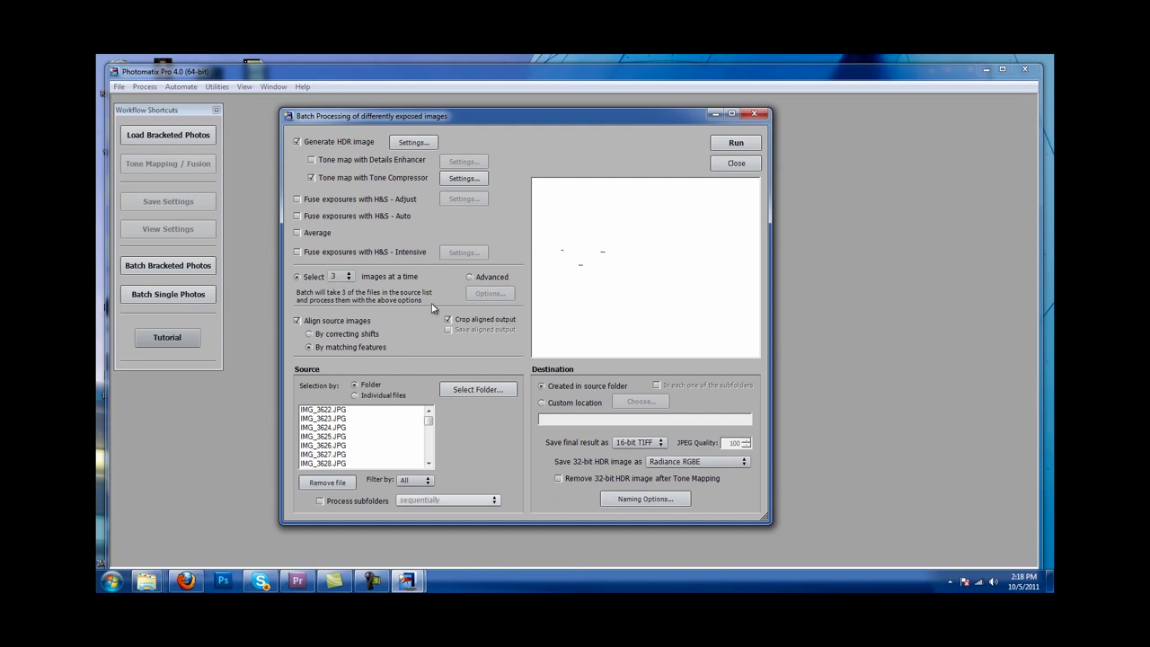
- Choose the Canon_T2I_Photos folder inside HDR_Time_Lapse_Tut as the batch source
click(477, 396)
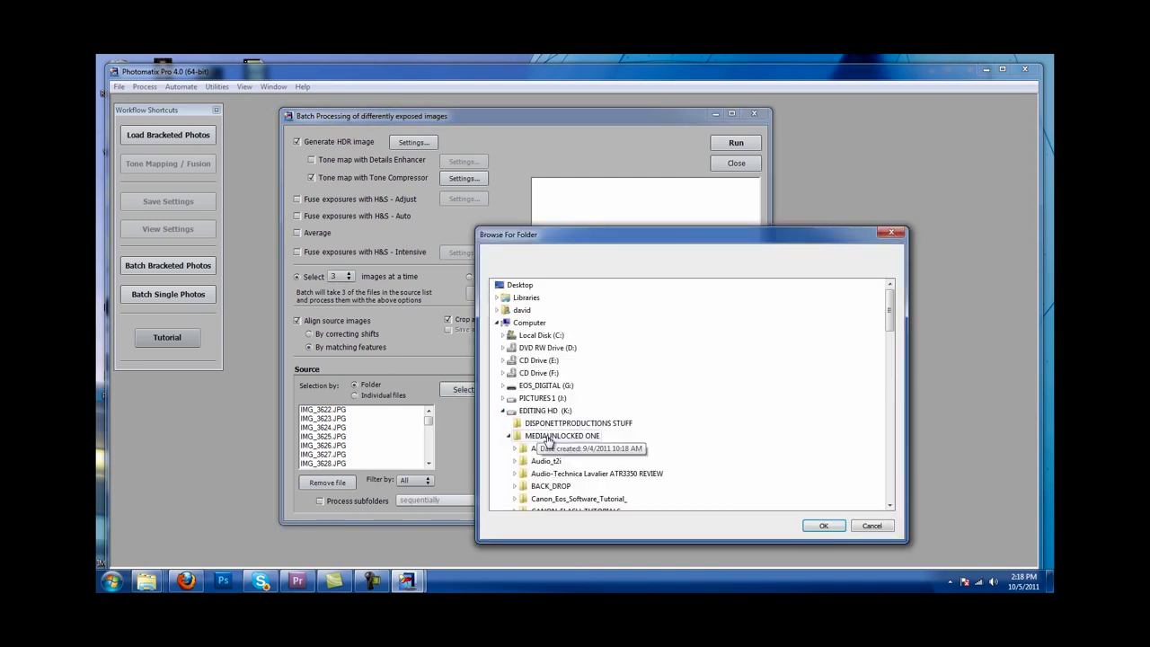
drag(892, 319, 891, 354)
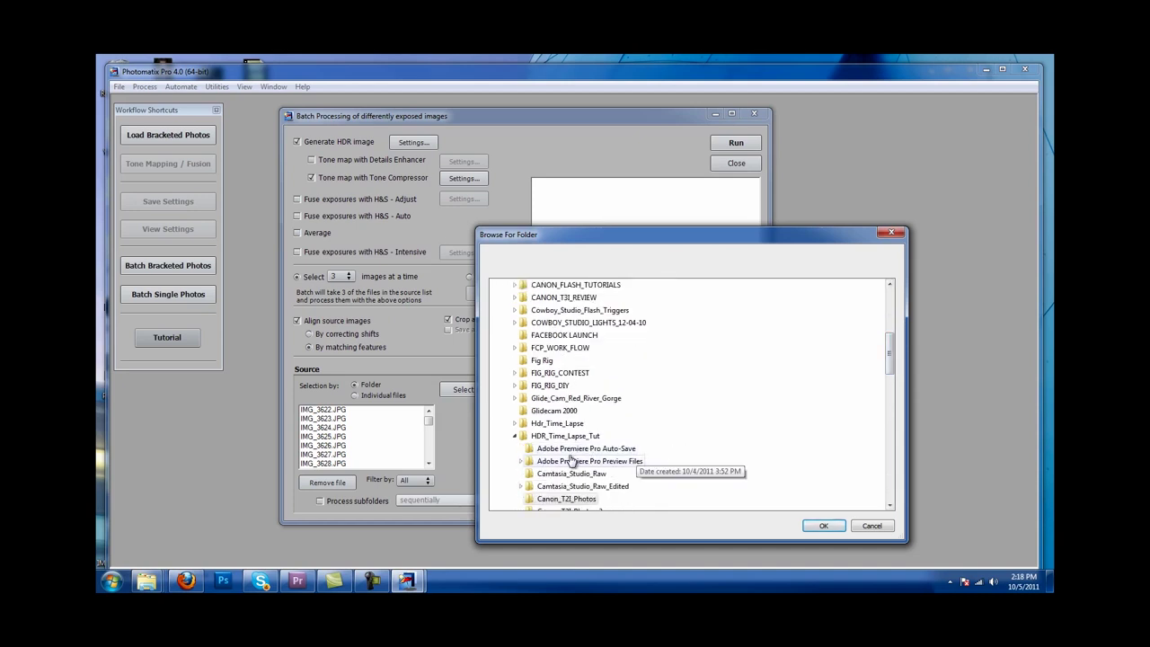
drag(891, 354, 891, 360)
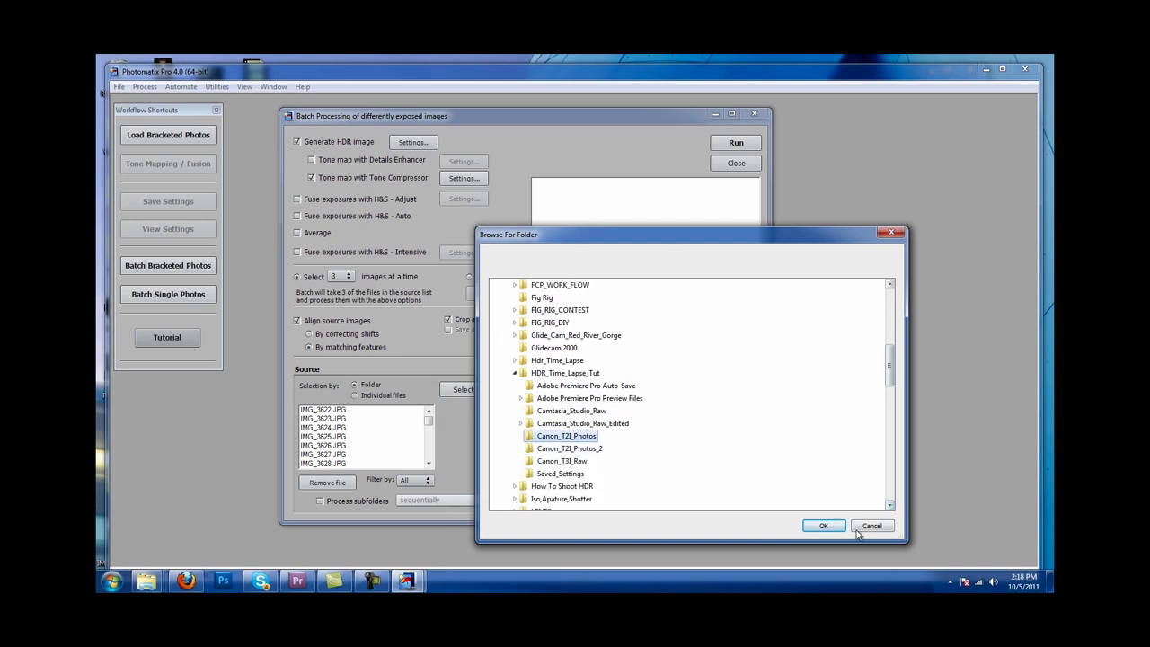
click(823, 525)
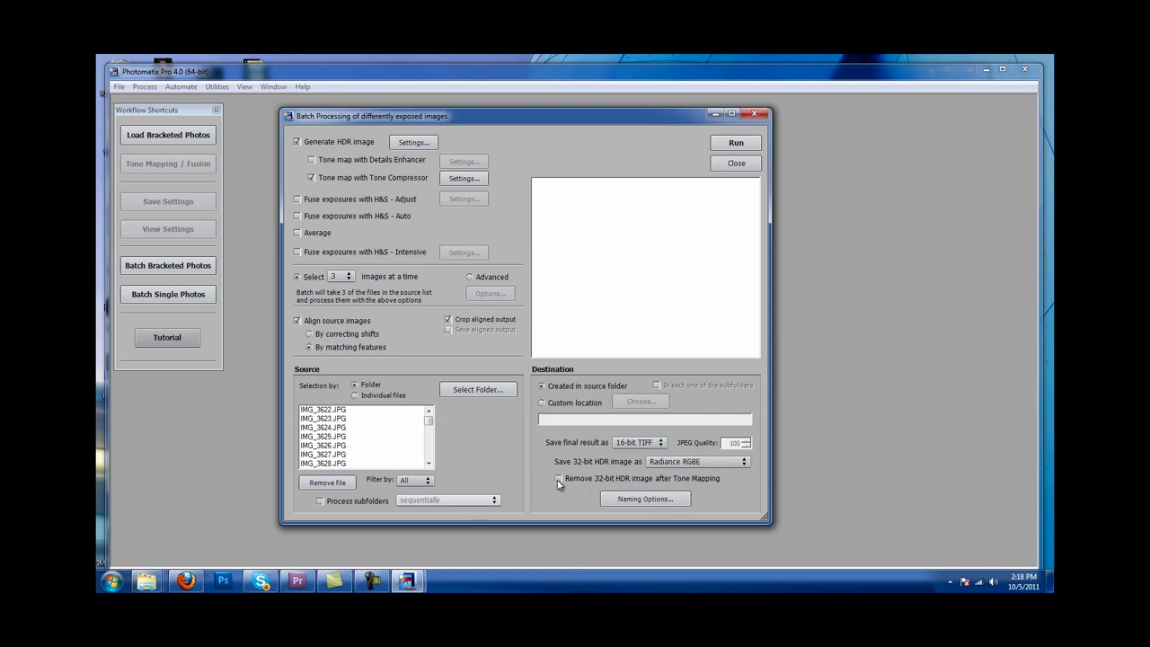
- Set the batch's custom destination to the Canon_T2I_Photos_2 folder inside HDR_Time_Lapse_Tut and run the batch
click(568, 406)
click(633, 405)
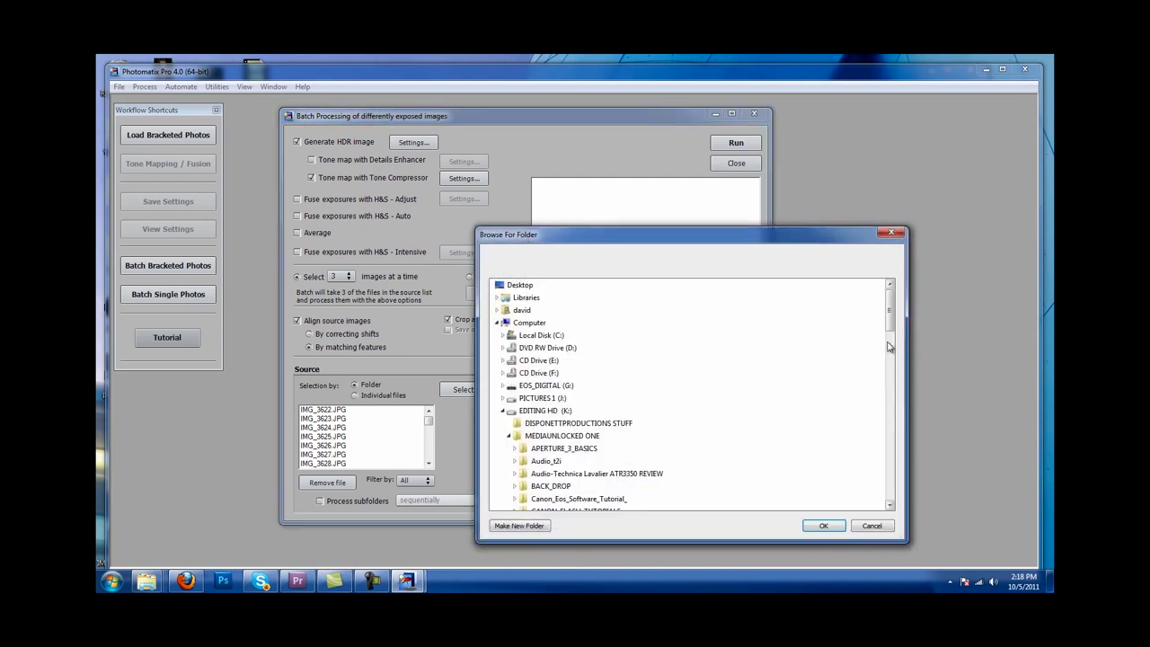
drag(890, 326, 882, 383)
click(582, 436)
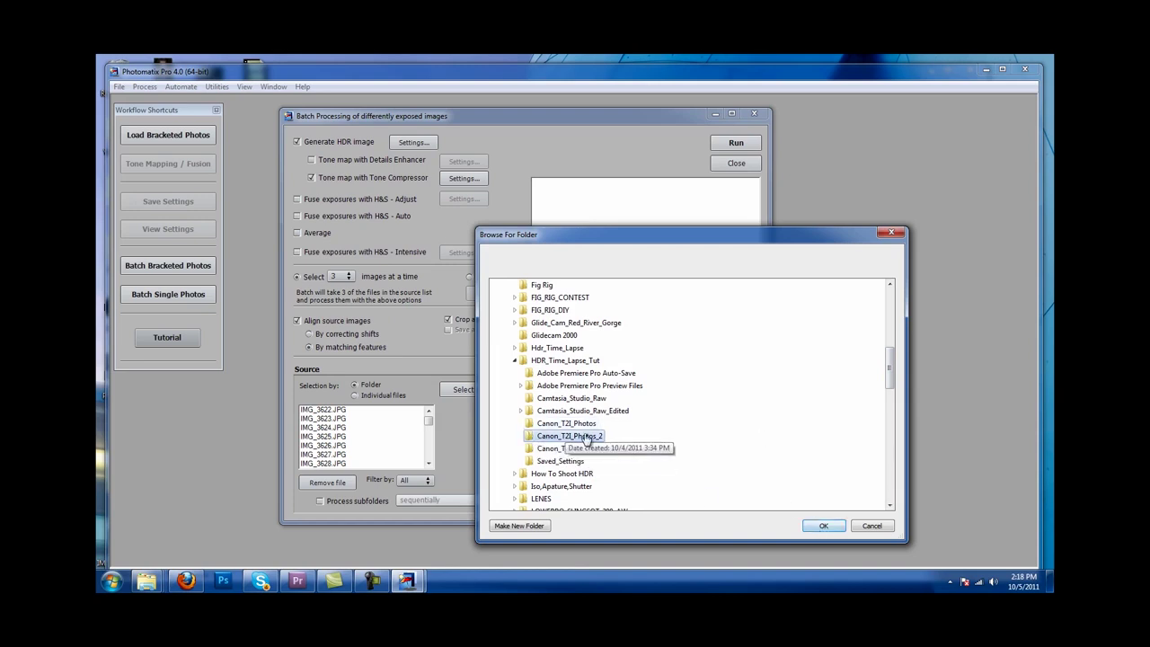
click(830, 525)
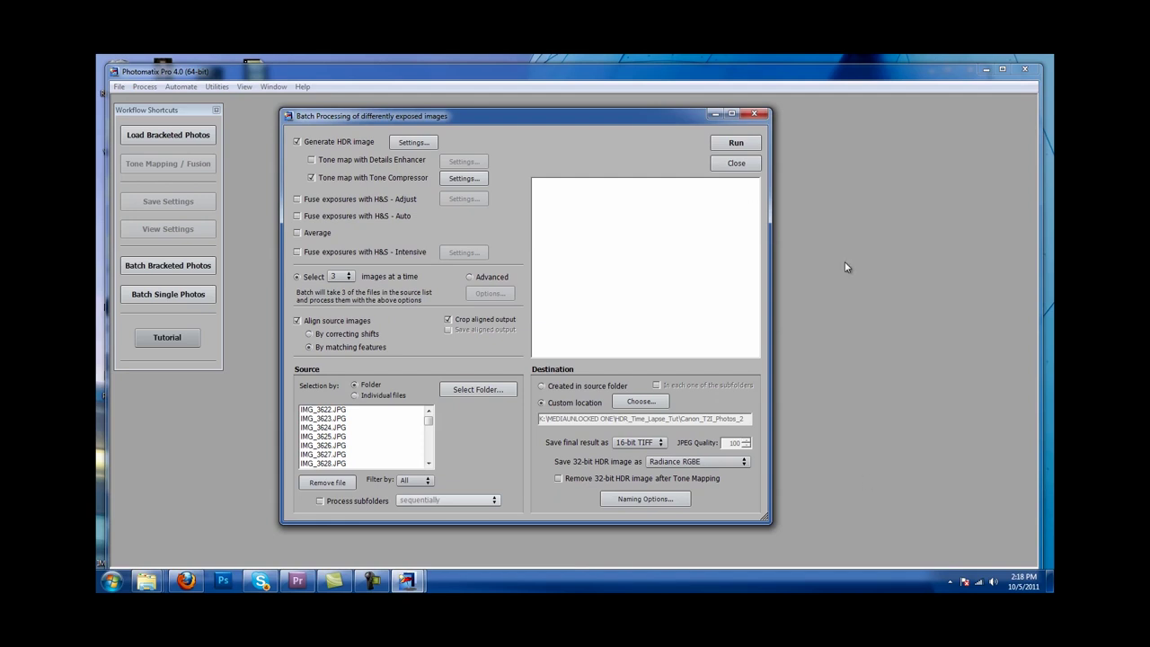
click(738, 142)
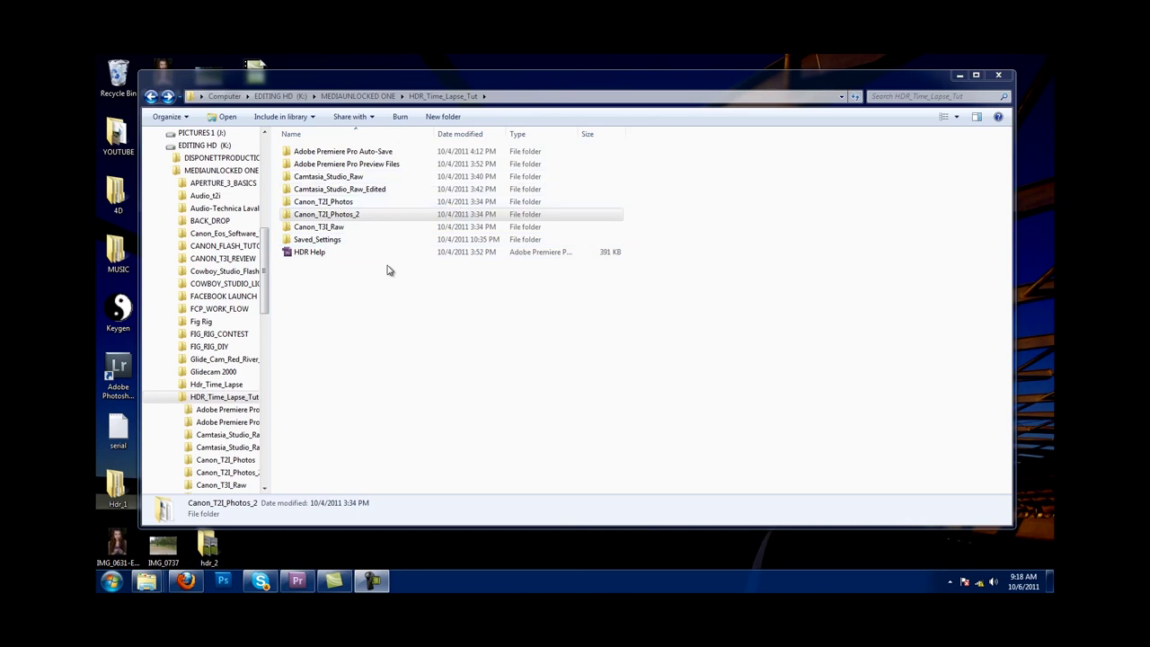
- Look through the processed files in the Canon_T2I_Photos_2 folder and return to HDR_Time_Lapse_Tut
double_click(353, 216)
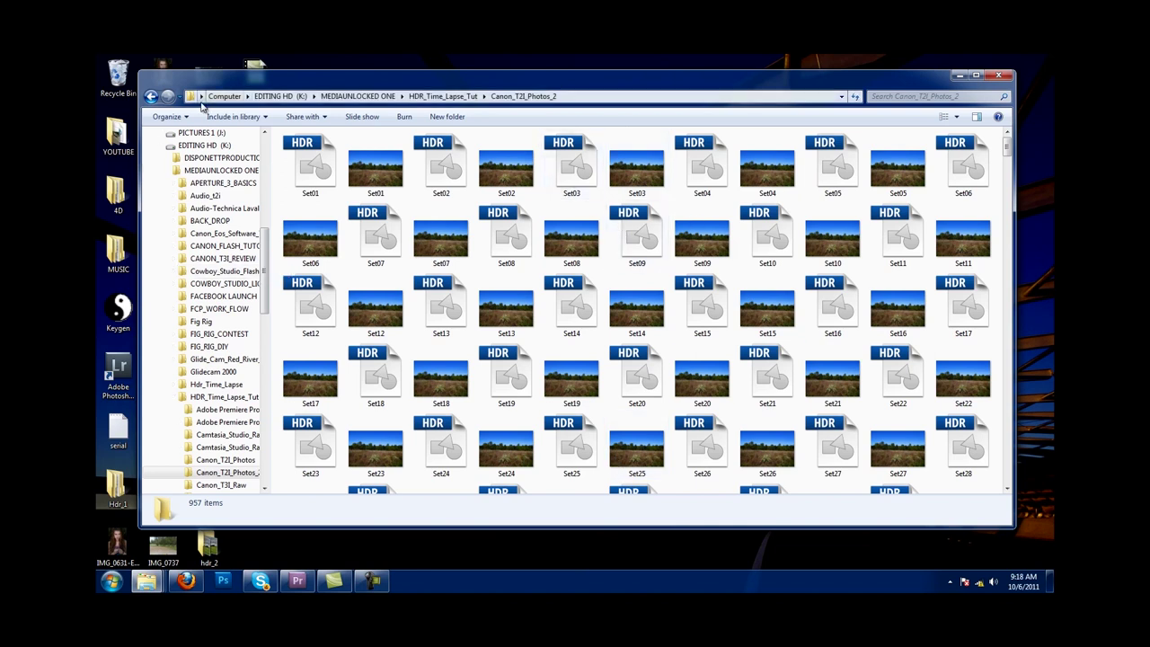
click(443, 96)
drag(277, 81, 317, 96)
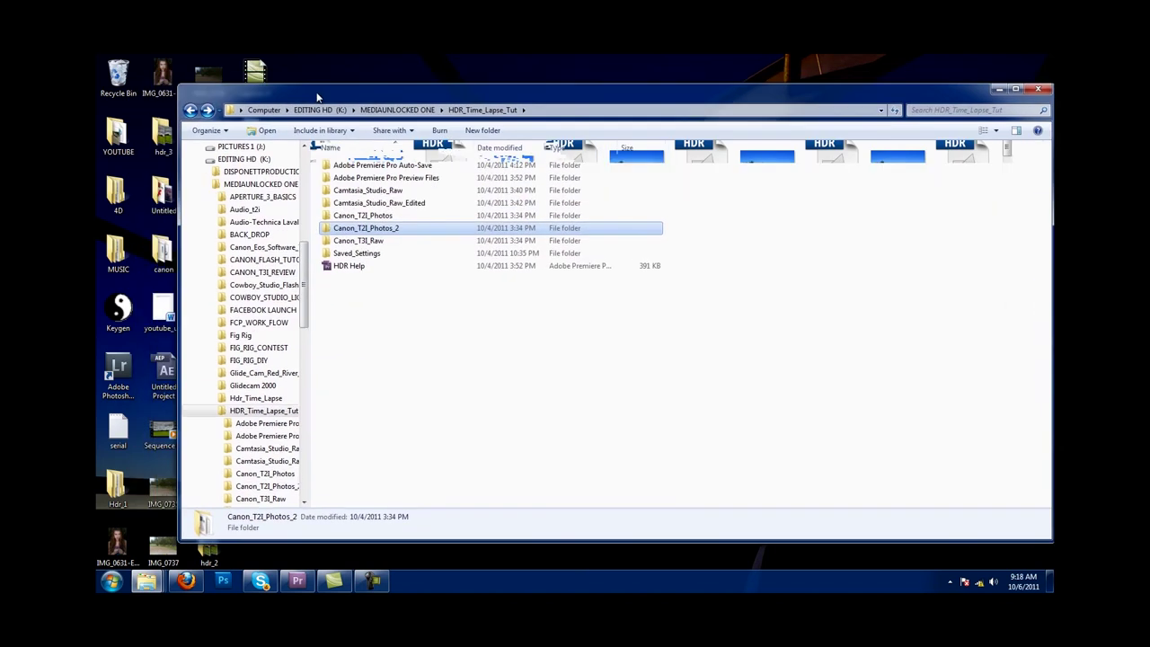
- Launch Adobe Photoshop Lightroom 3, point out the Canon_T2I_Photos_2 folder and close its Explorer window
click(108, 371)
double_click(108, 371)
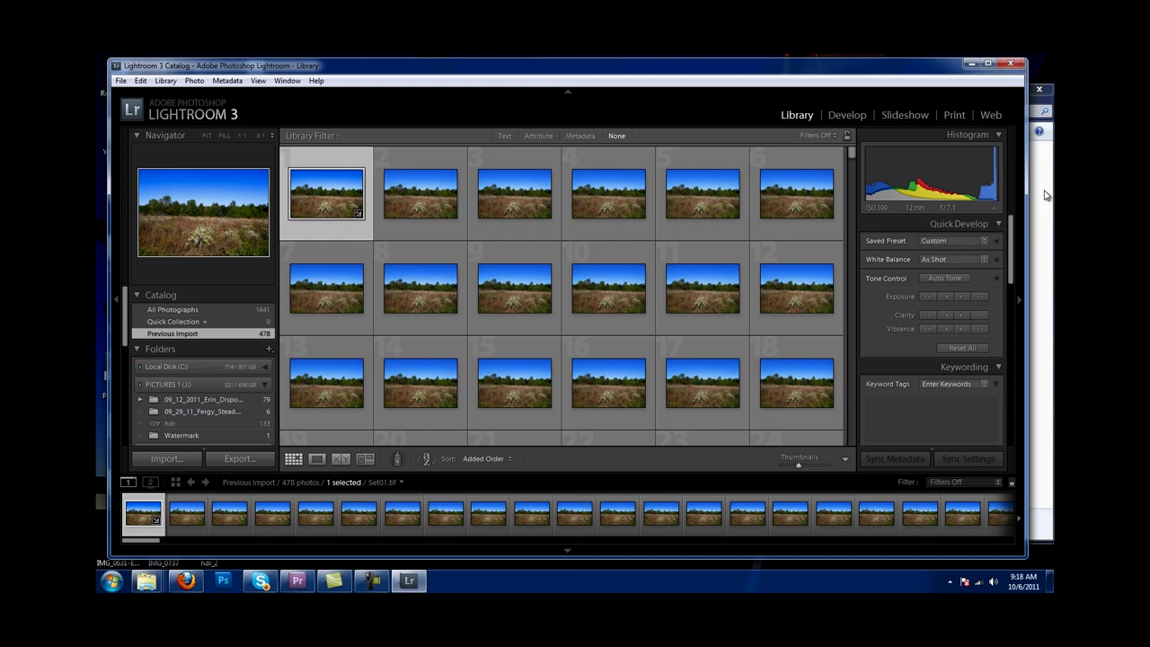
click(1047, 195)
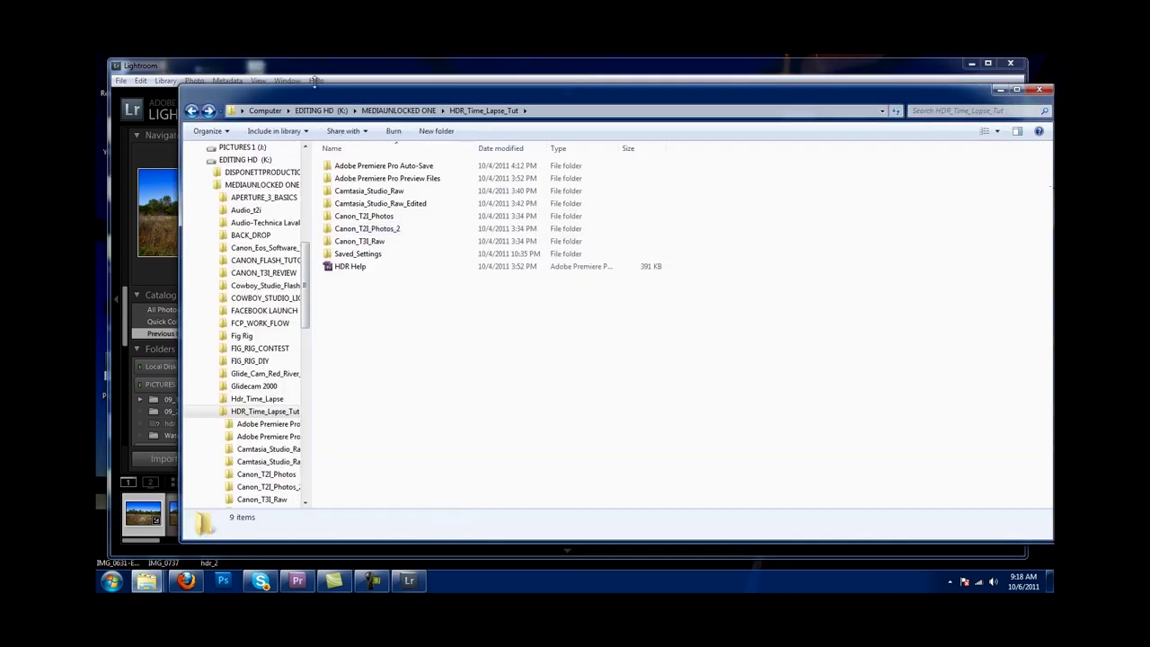
drag(319, 95, 739, 148)
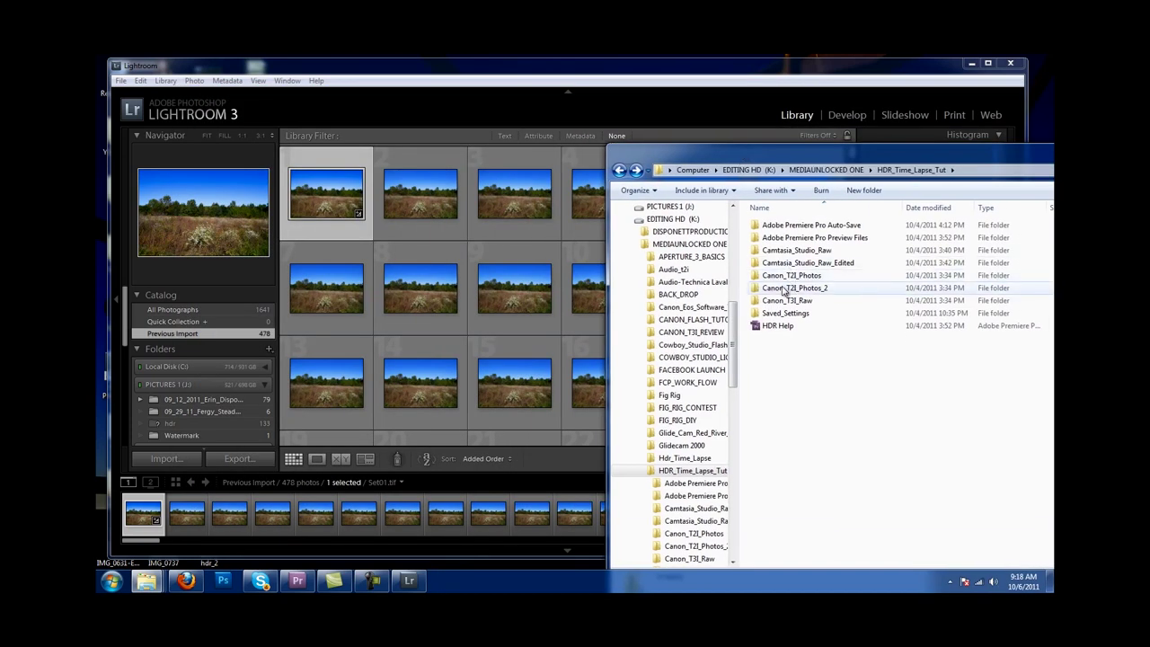
drag(784, 290, 829, 290)
drag(836, 145, 385, 114)
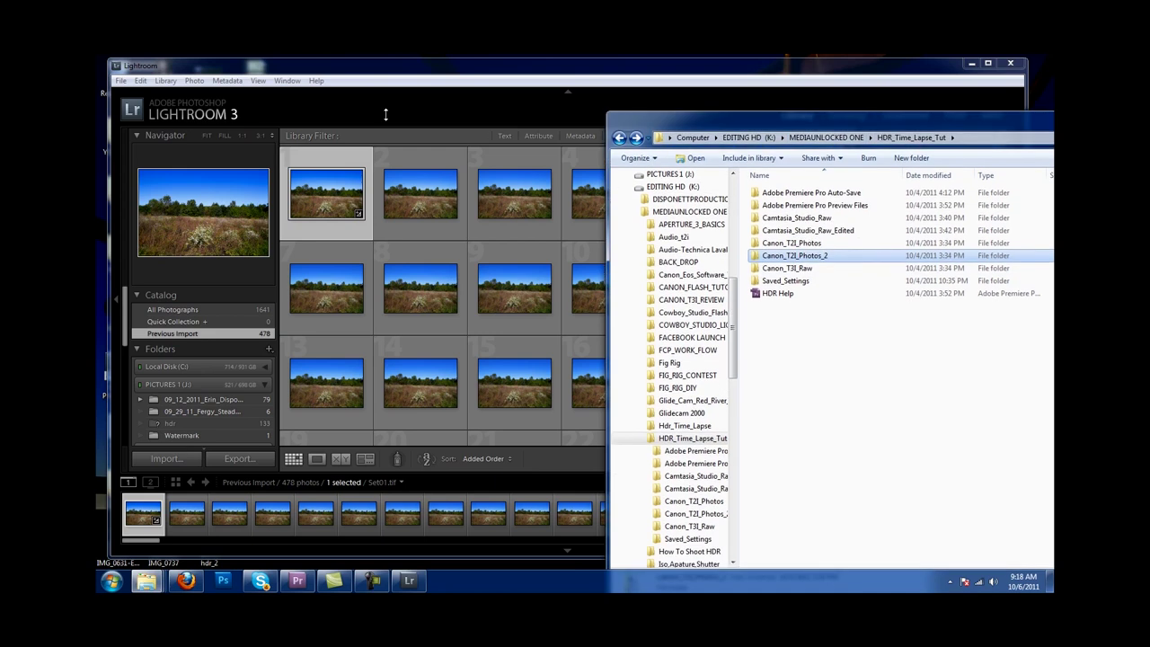
drag(988, 119, 991, 102)
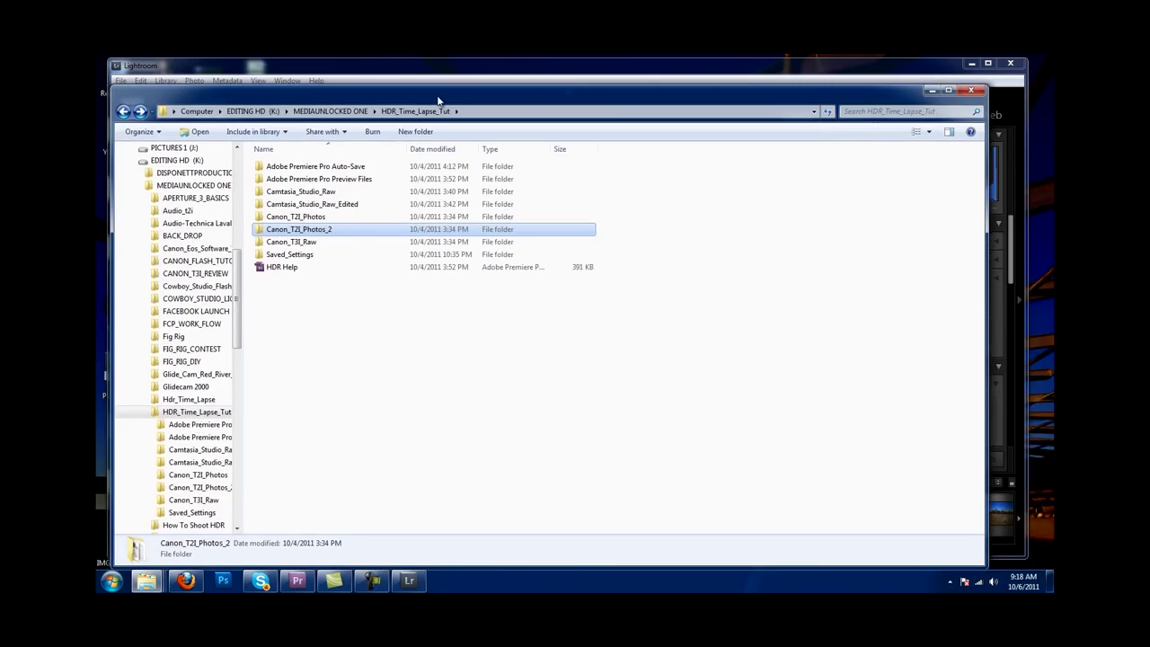
click(969, 90)
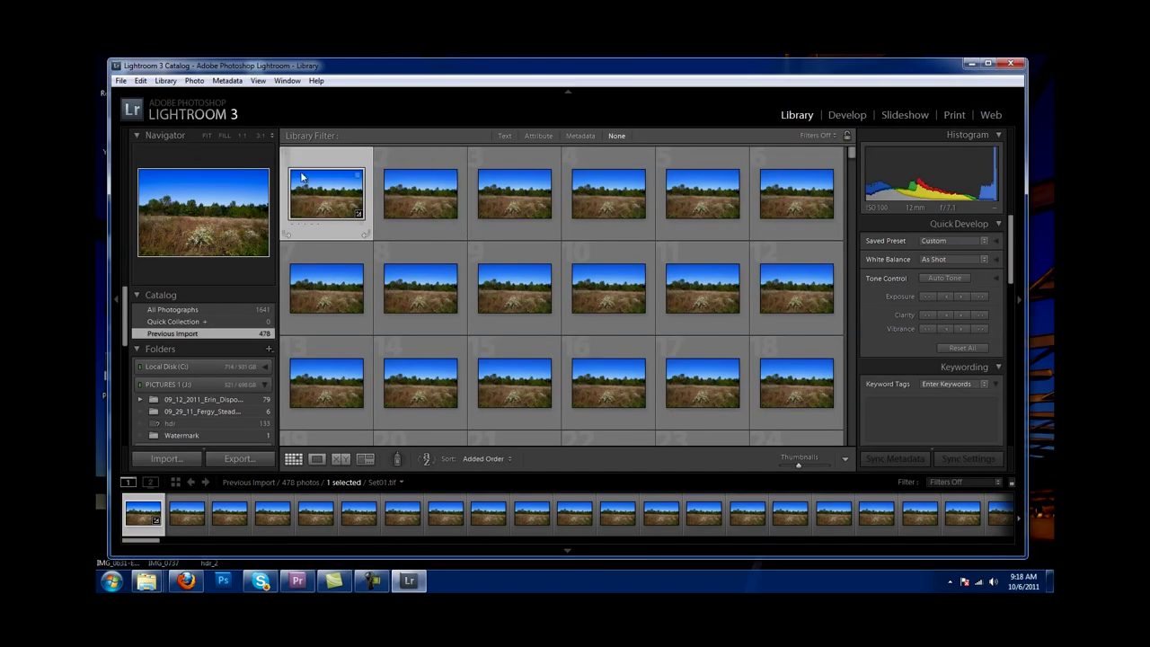
- Adjust the Tint of Set01.tif to +3 in the Develop module
click(860, 115)
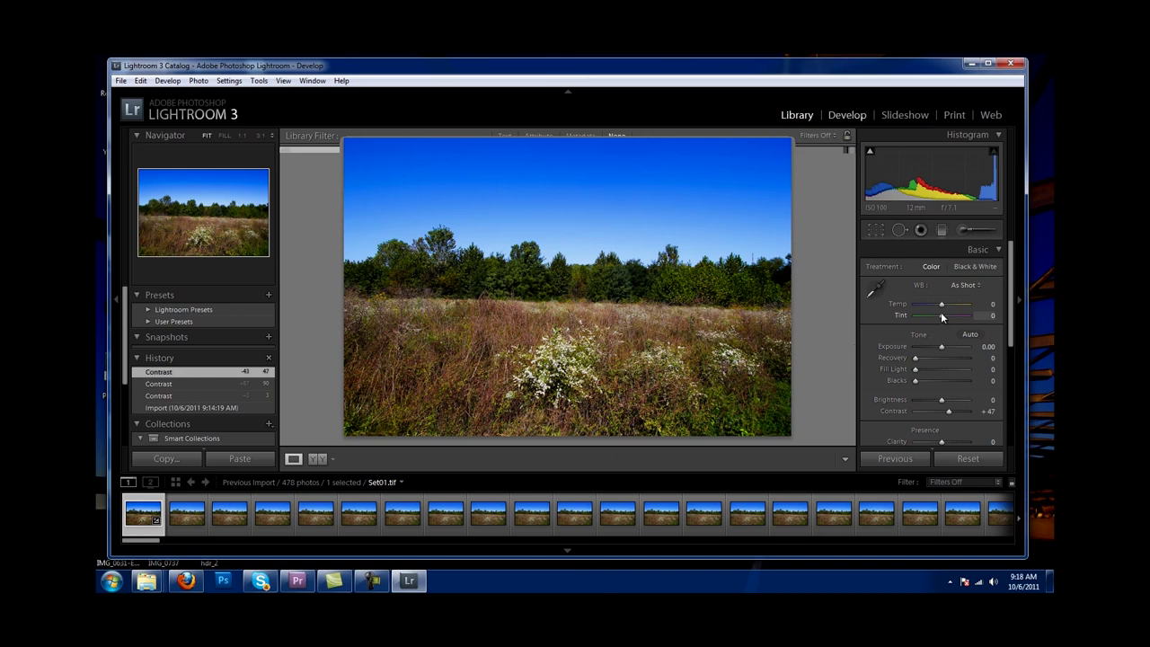
drag(940, 312, 937, 320)
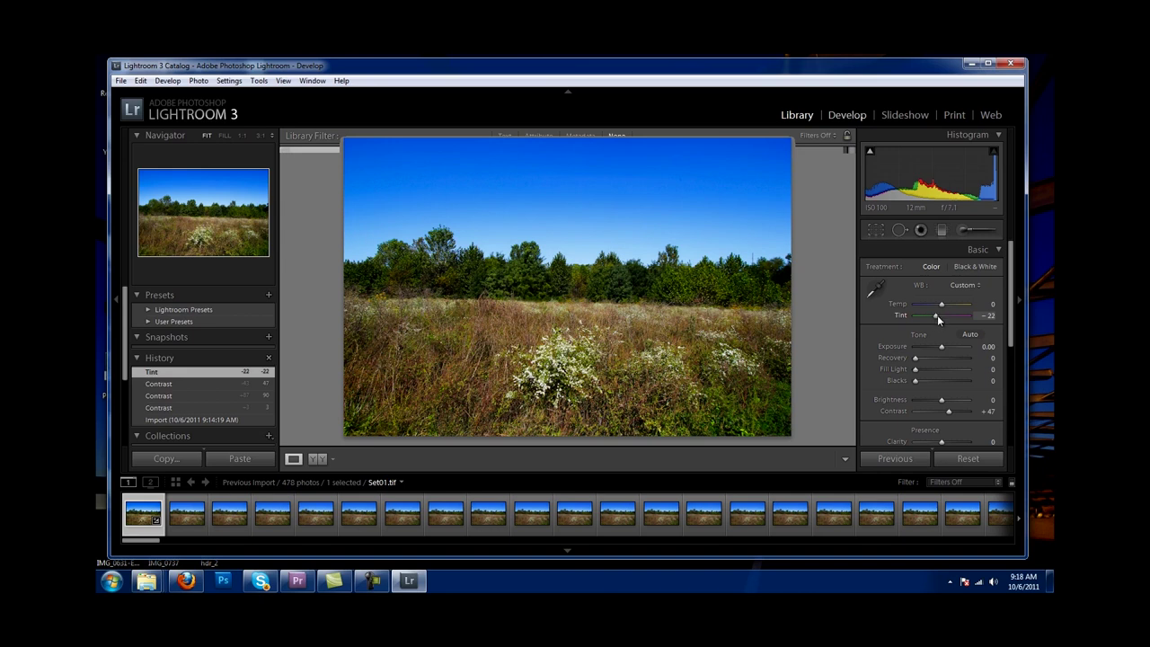
drag(938, 315, 952, 318)
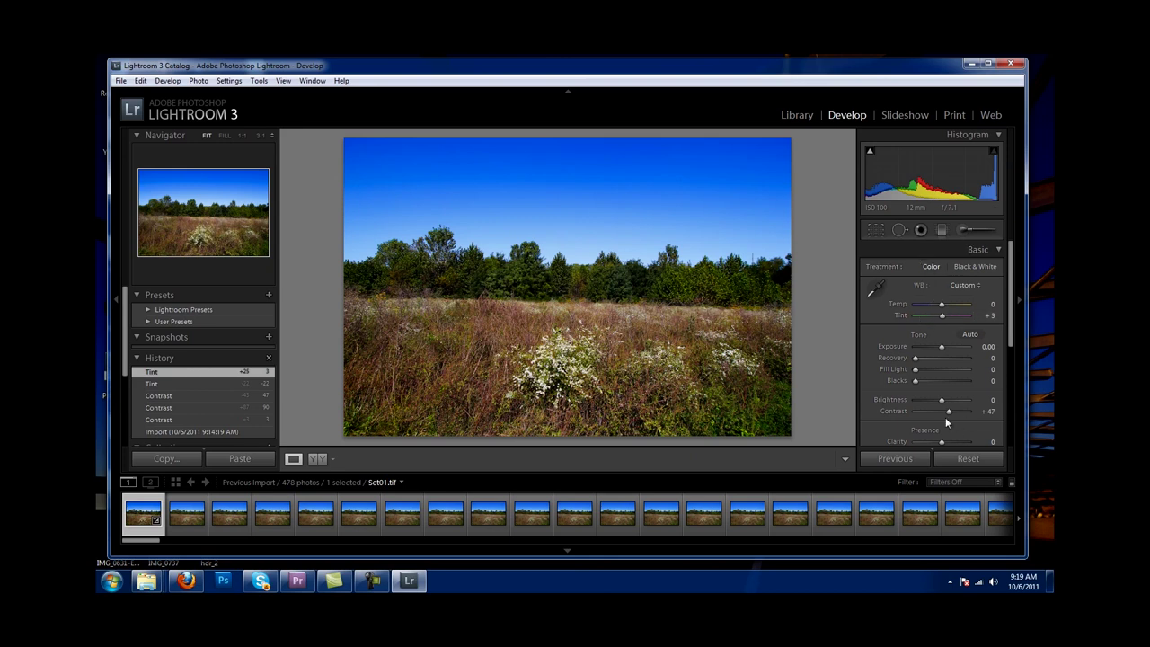
- Return to the Library and copy the develop settings of Set01.tif with the preselected options
click(796, 116)
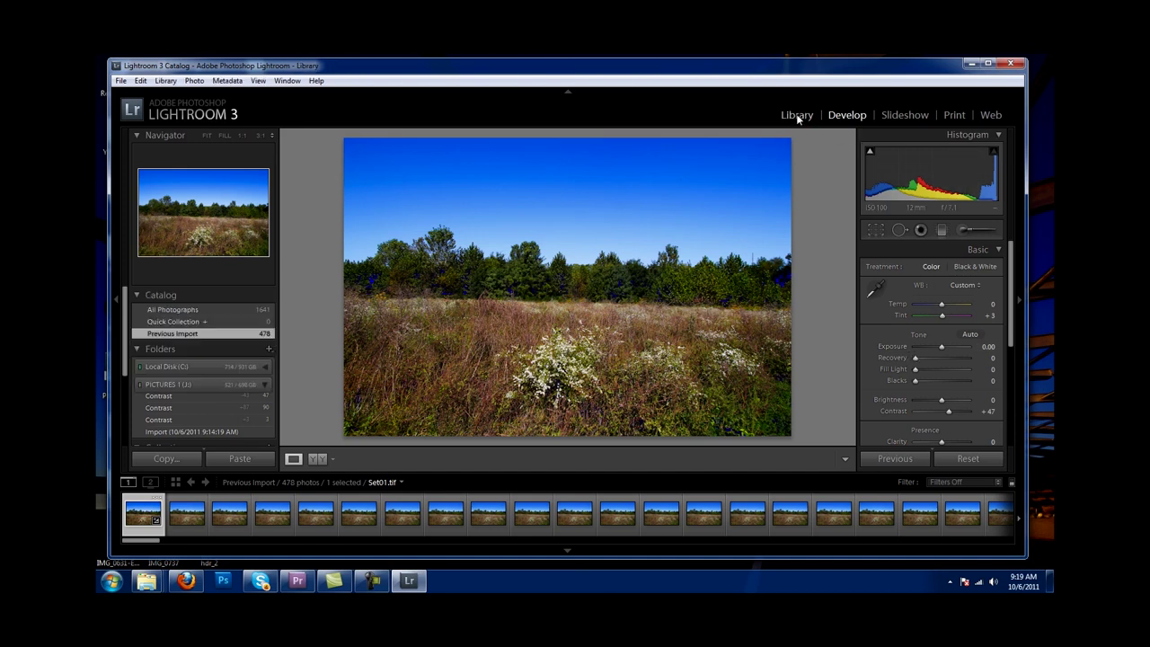
right_click(332, 204)
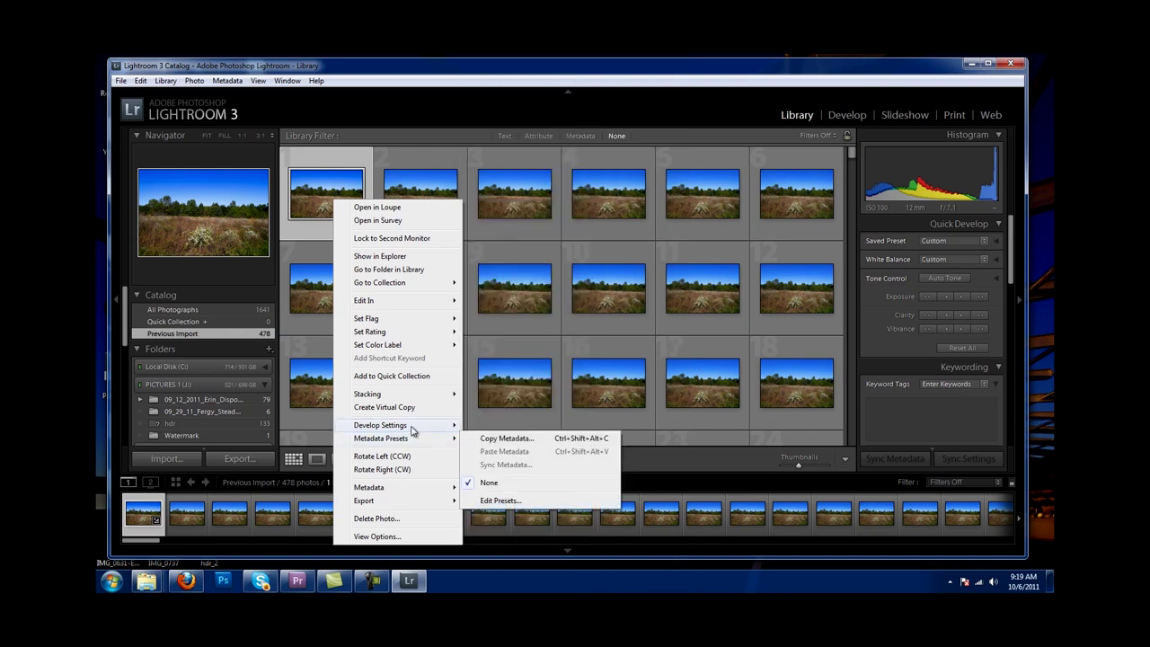
mouse_move(412, 430)
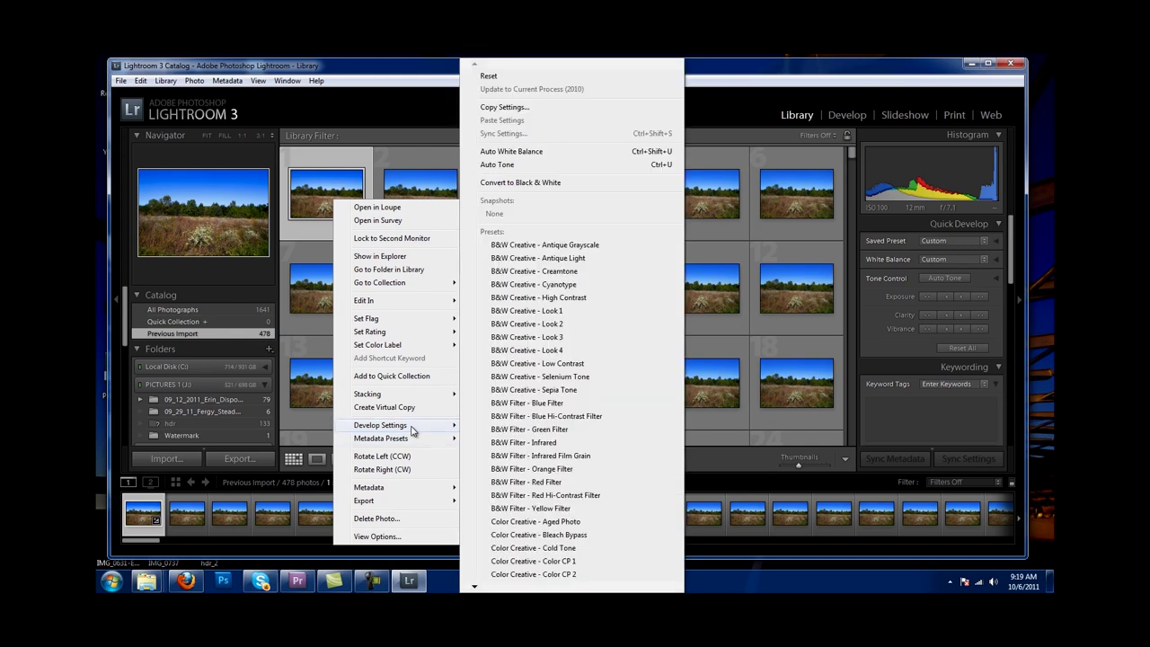
click(509, 109)
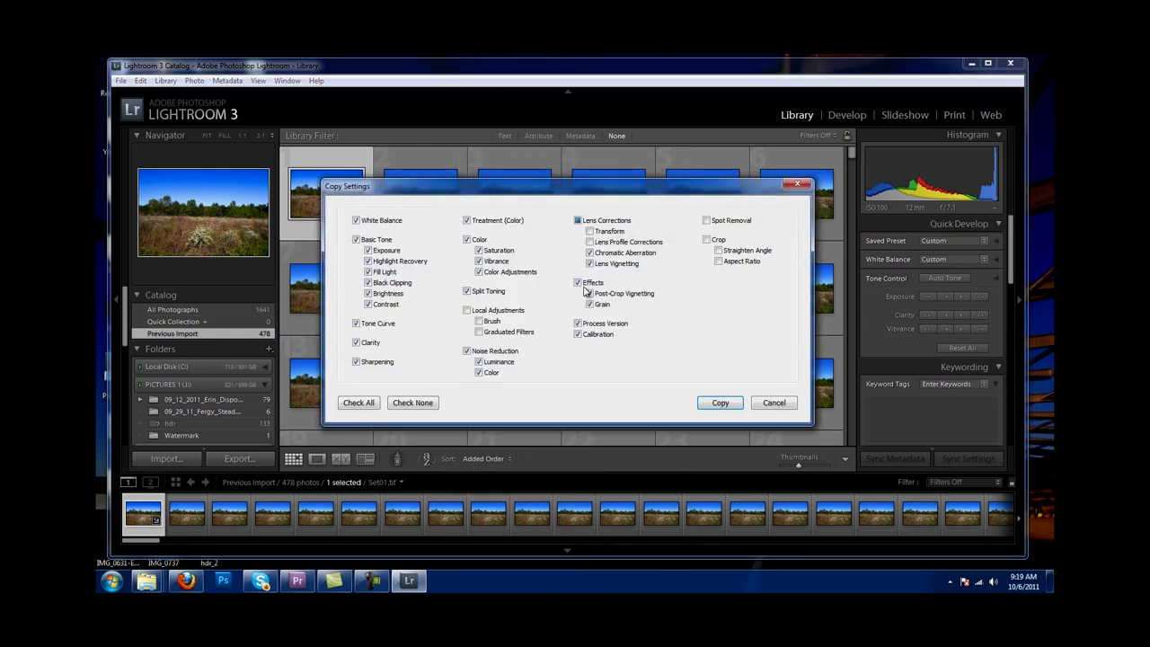
click(730, 404)
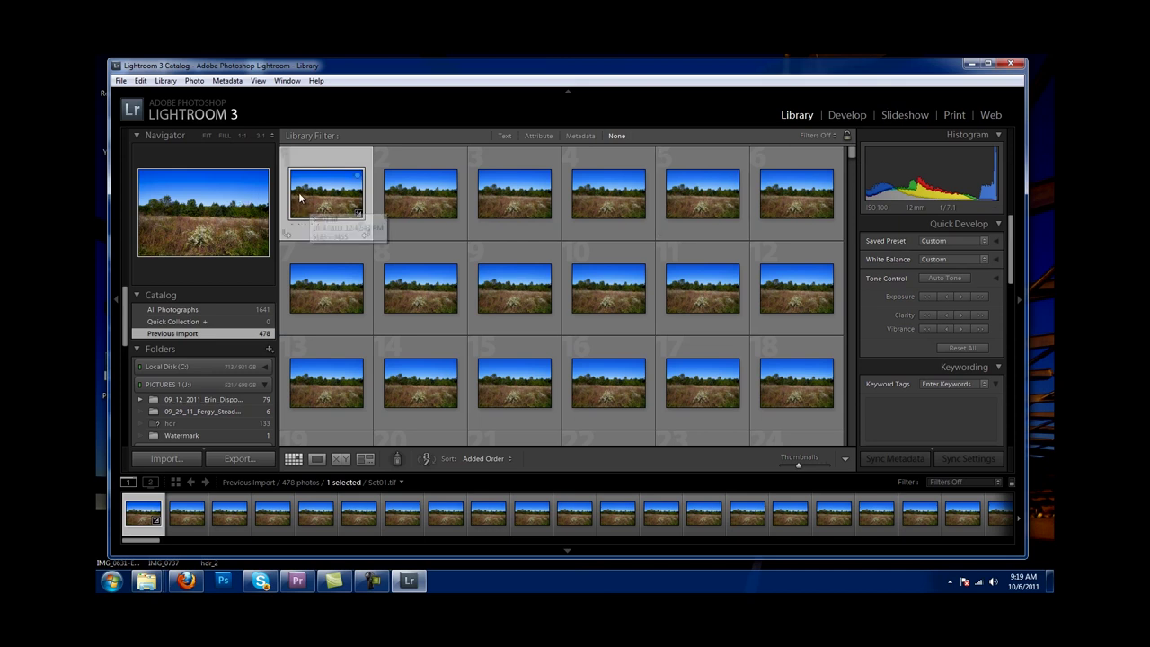
- Select all photos of the previous import and paste the copied develop settings onto them
key(ctrl+a)
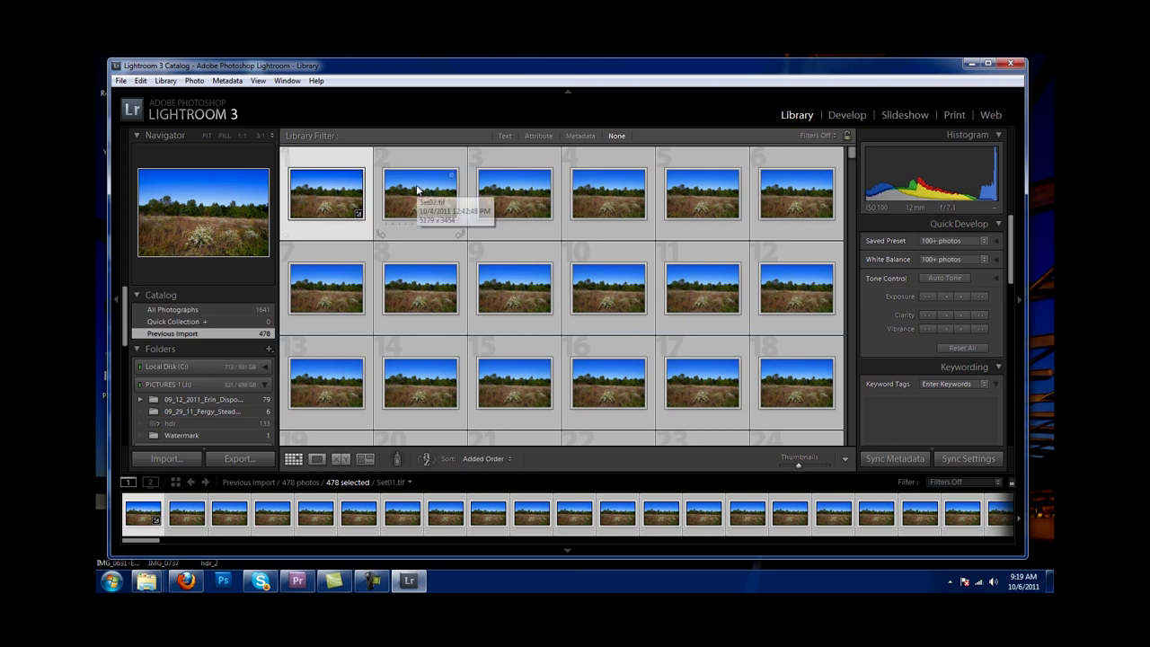
right_click(418, 190)
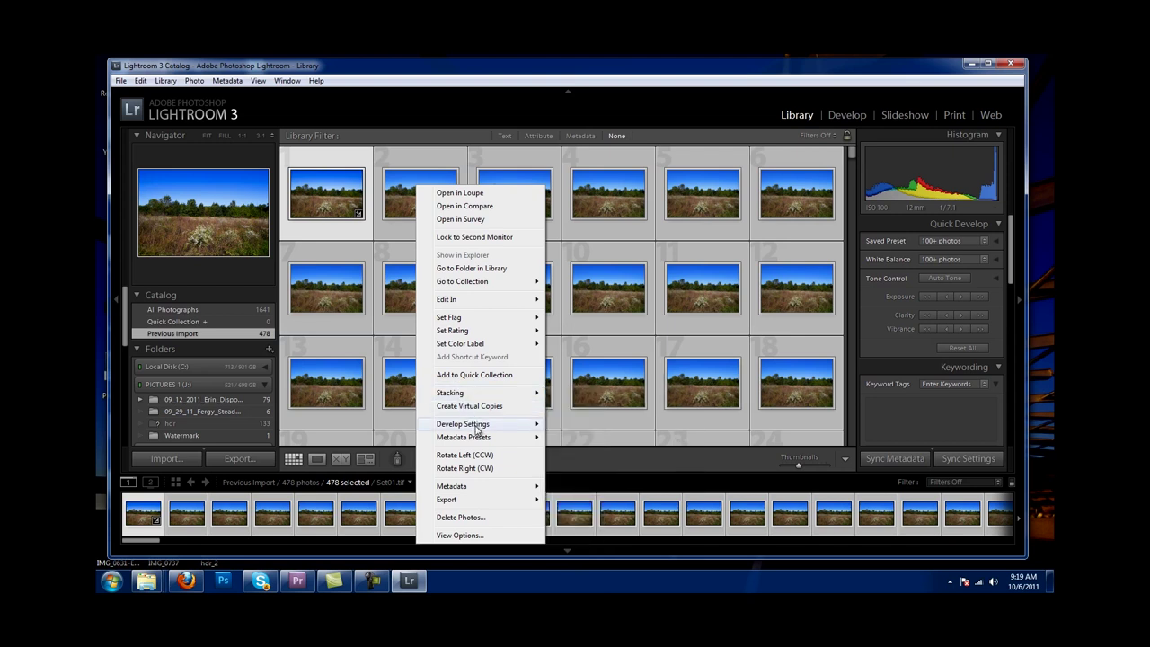
mouse_move(503, 426)
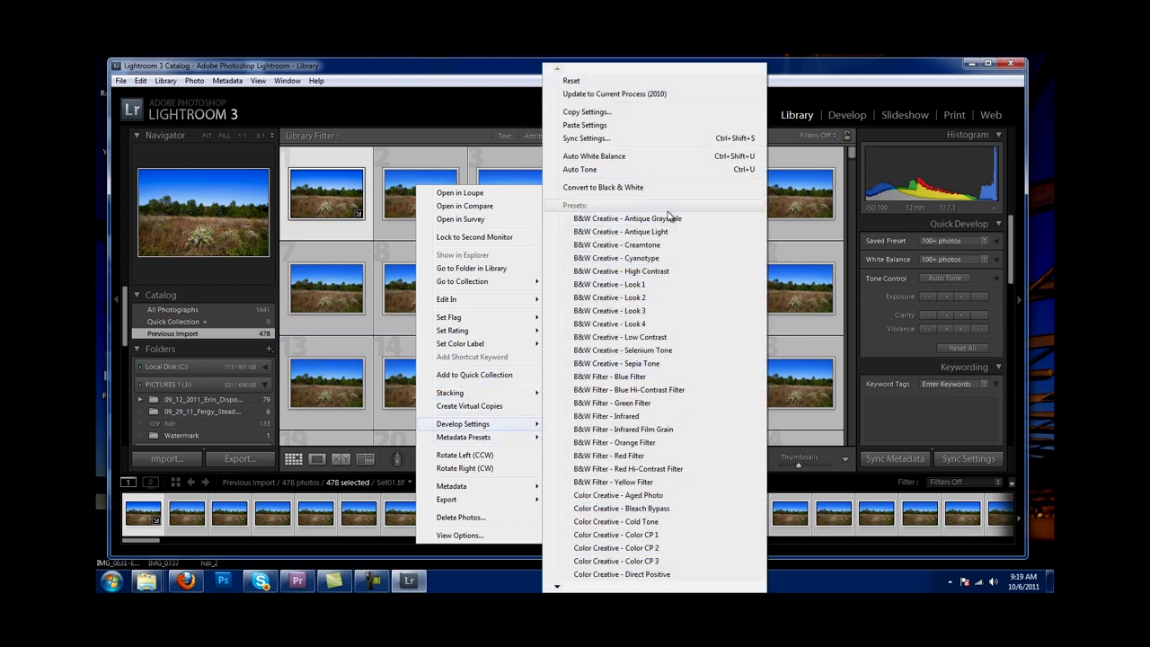
click(633, 127)
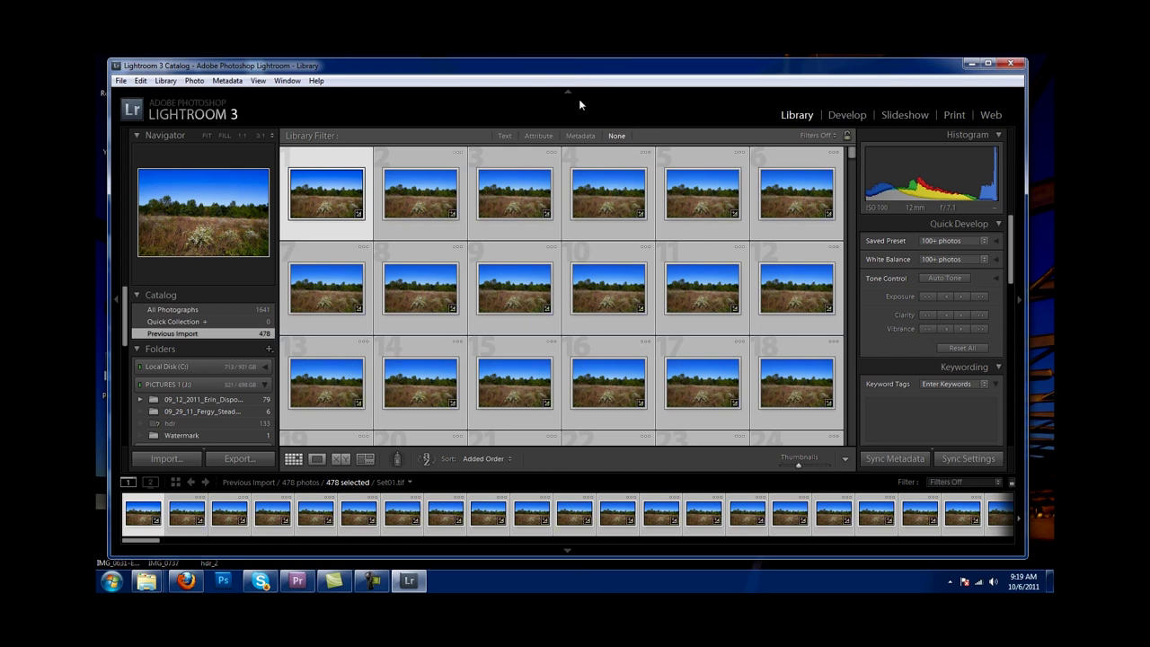
- Start exporting the selected photos to the hard drive, with a specific folder as the export location
click(141, 81)
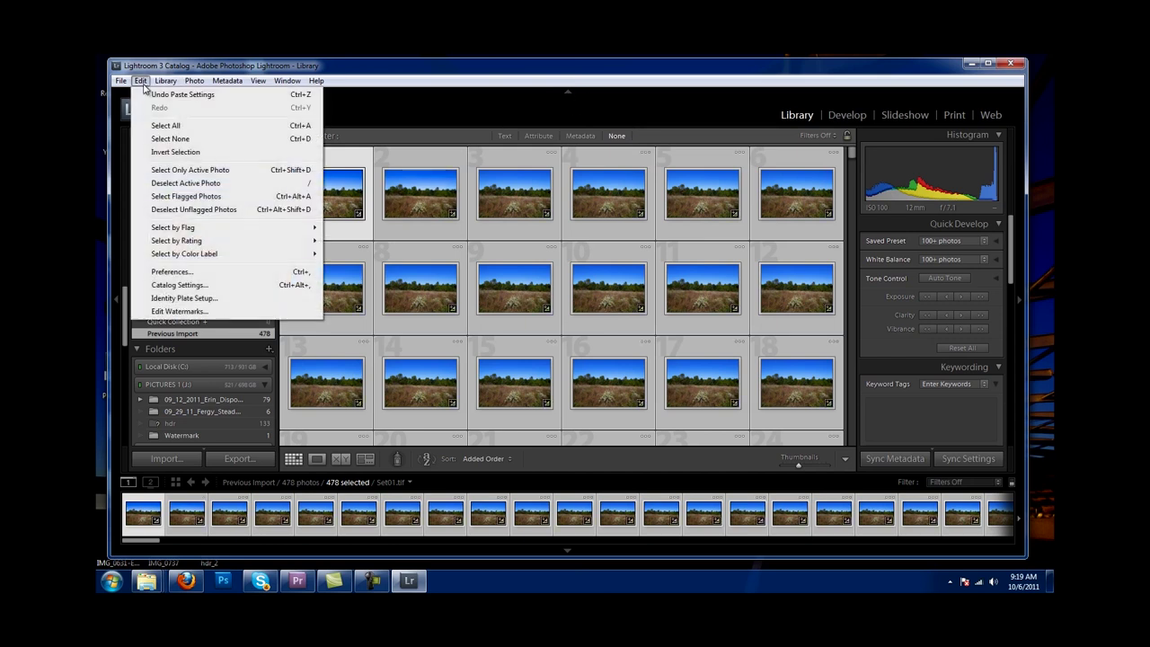
click(326, 181)
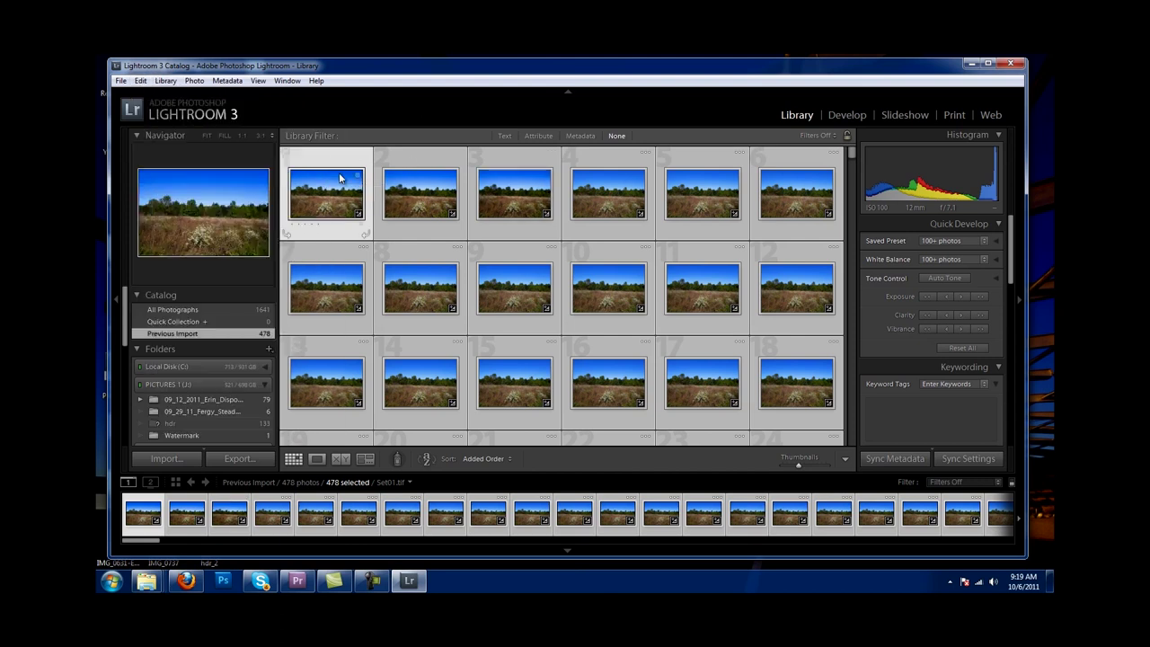
click(121, 81)
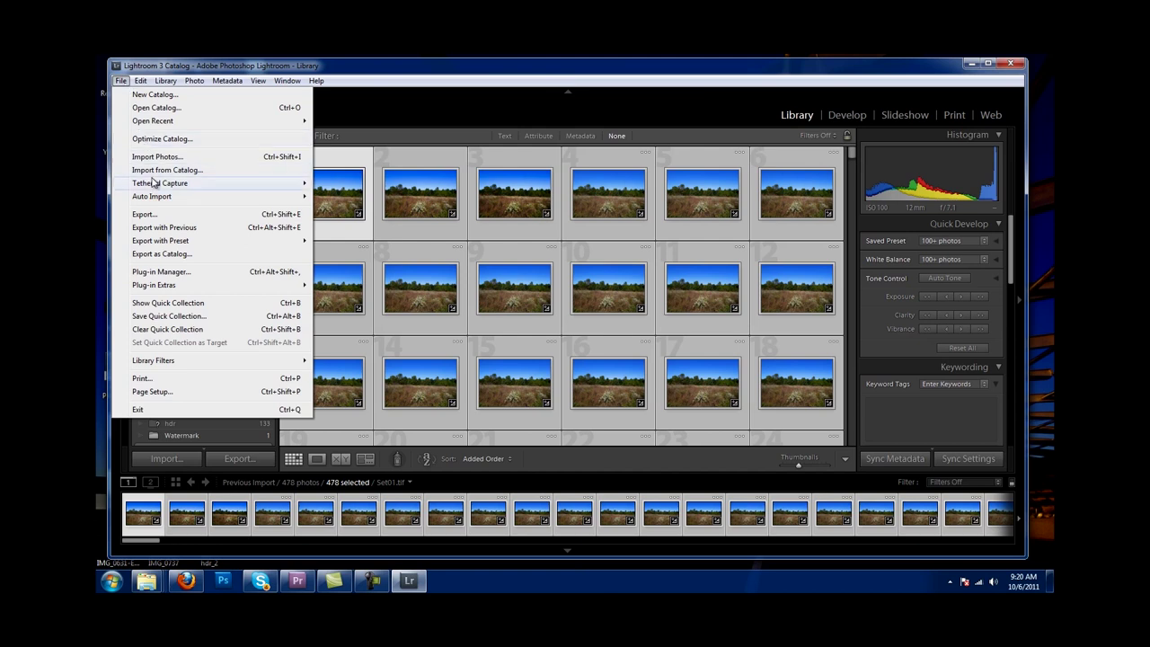
click(156, 214)
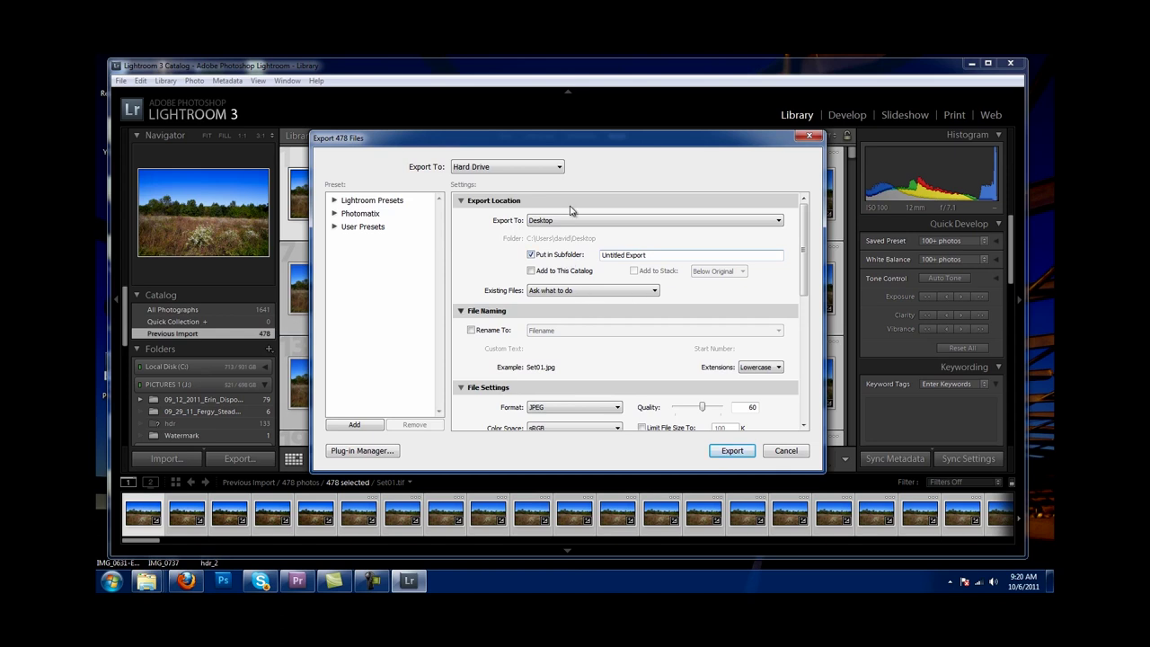
click(639, 222)
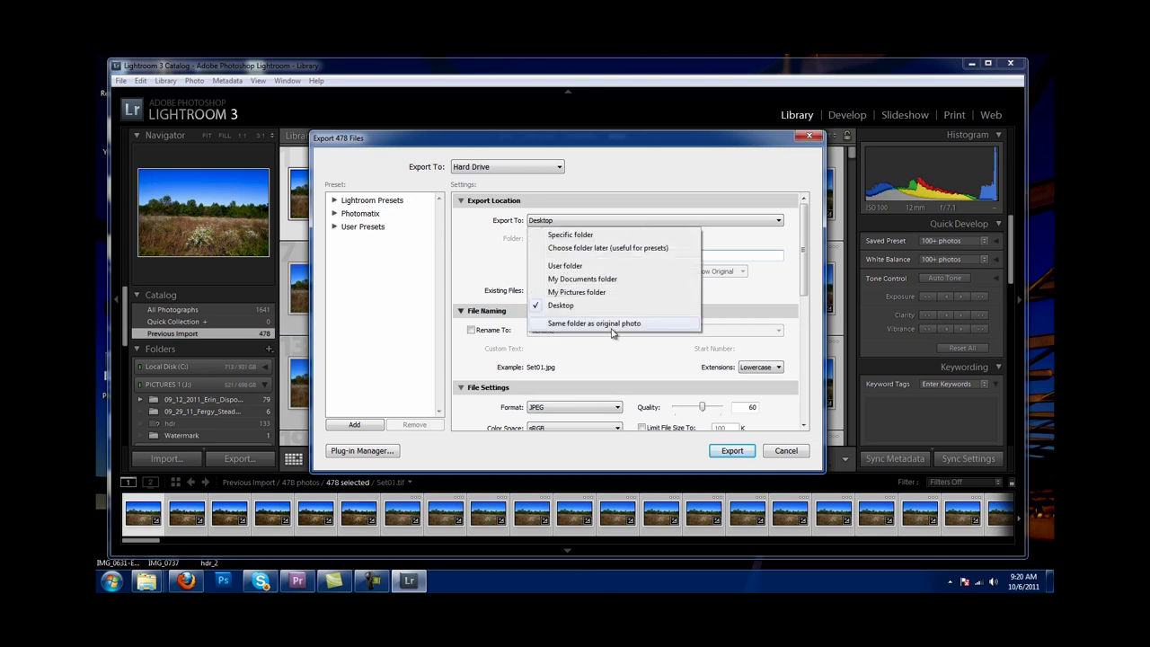
click(593, 234)
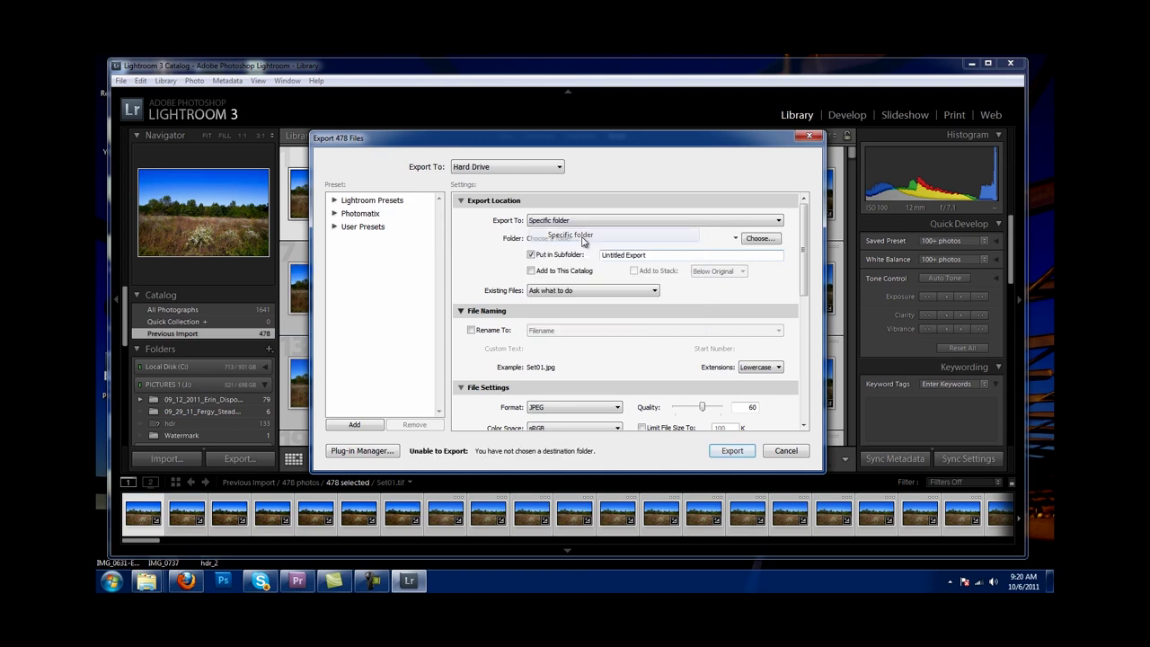
- Browse for the export folder and select HDR_Time_Lapse_Tut inside MEDIAUNLOCKED ONE on the EDITING HD (K:) drive
click(757, 239)
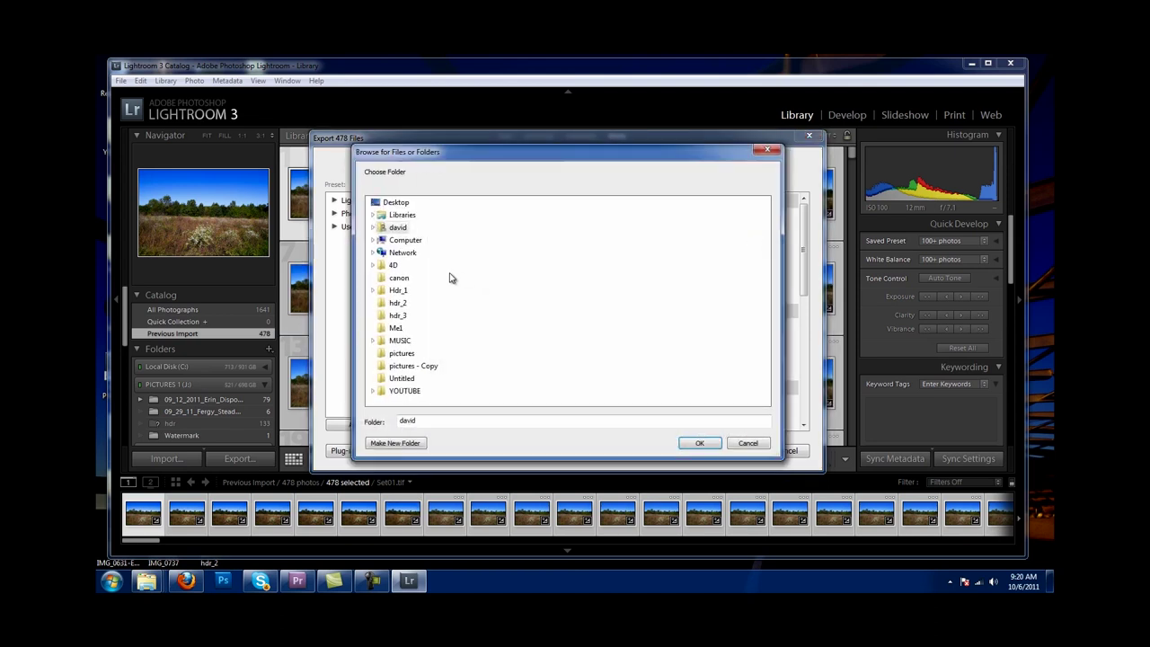
click(405, 240)
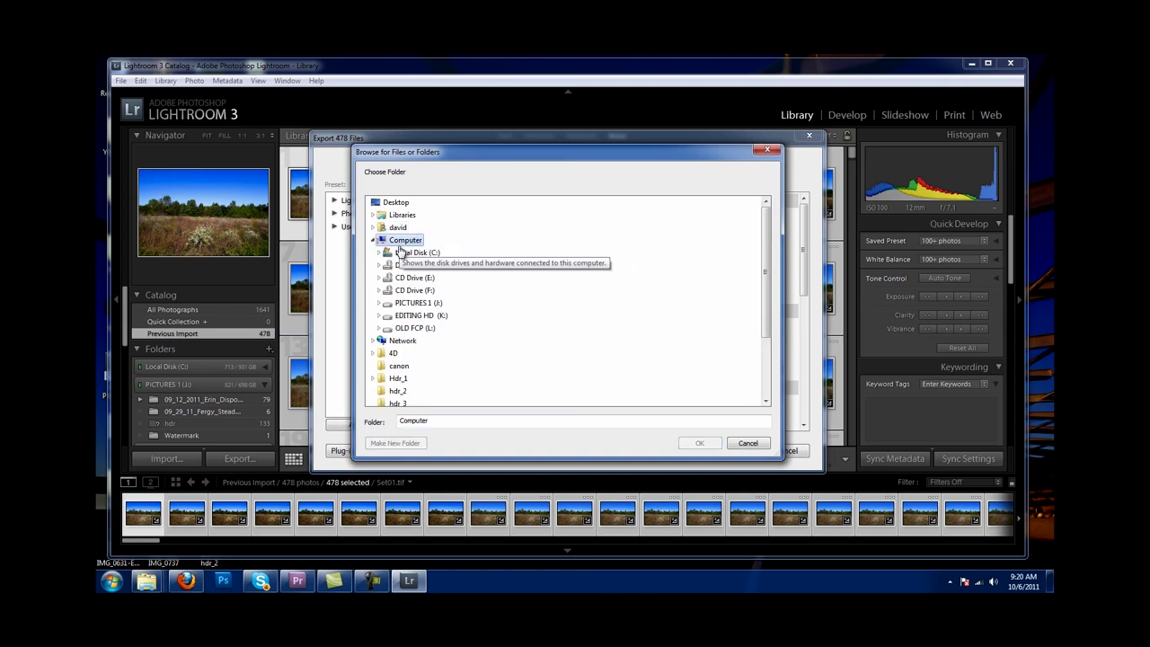
click(419, 316)
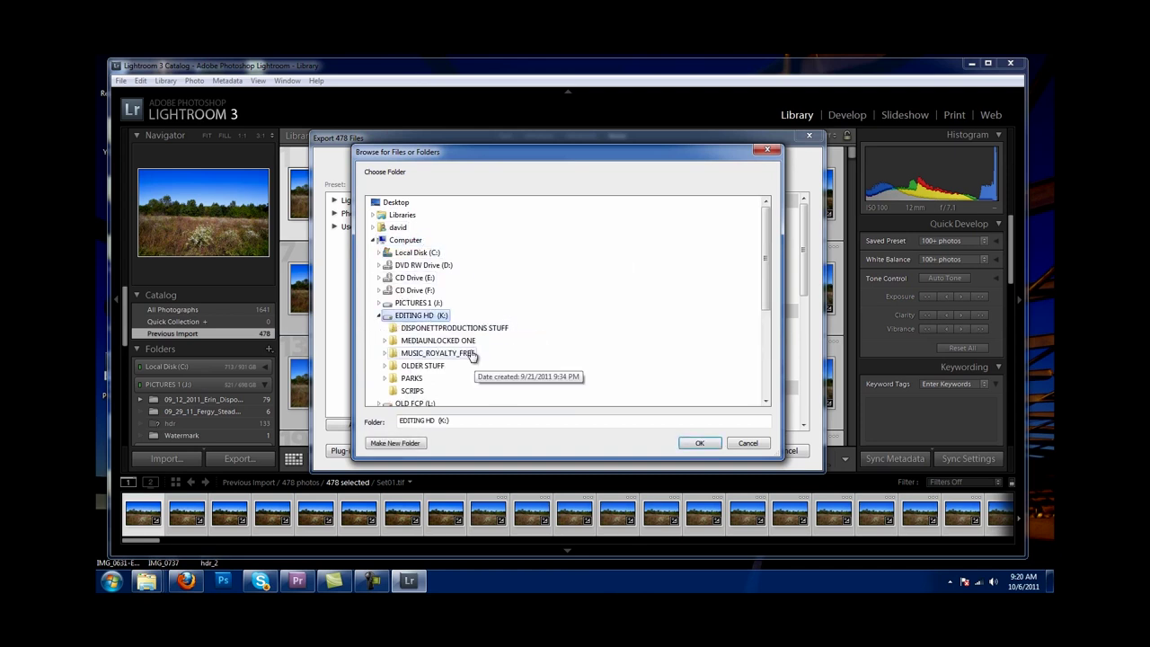
click(445, 341)
scroll(550, 373, down, 4)
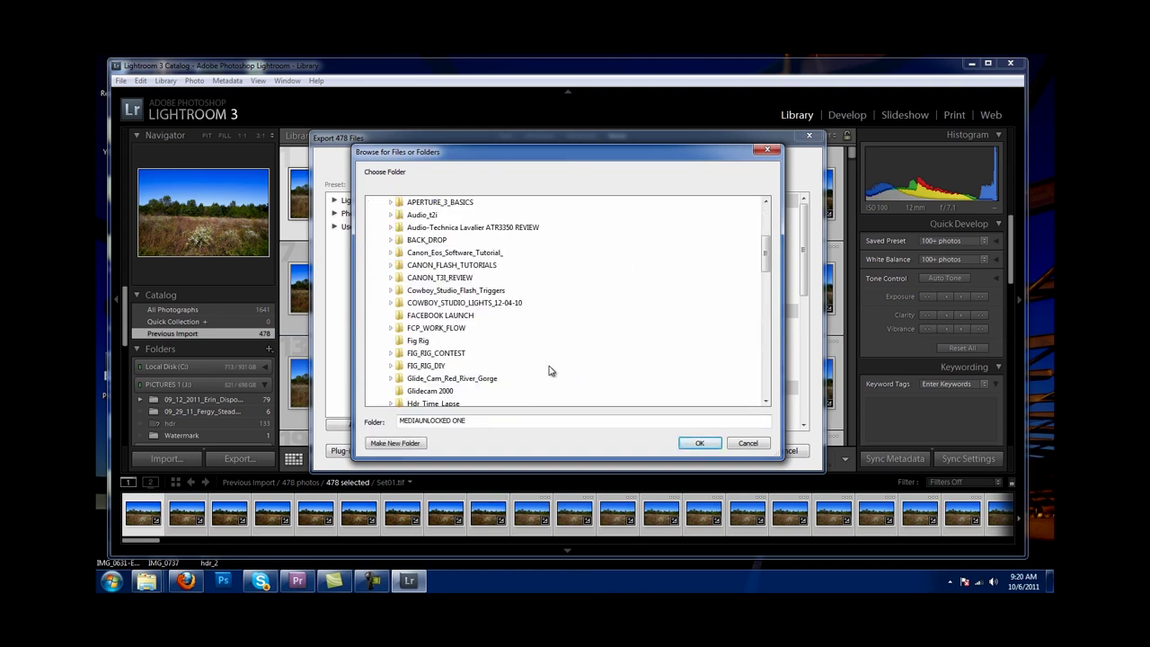
scroll(483, 339, down, 2)
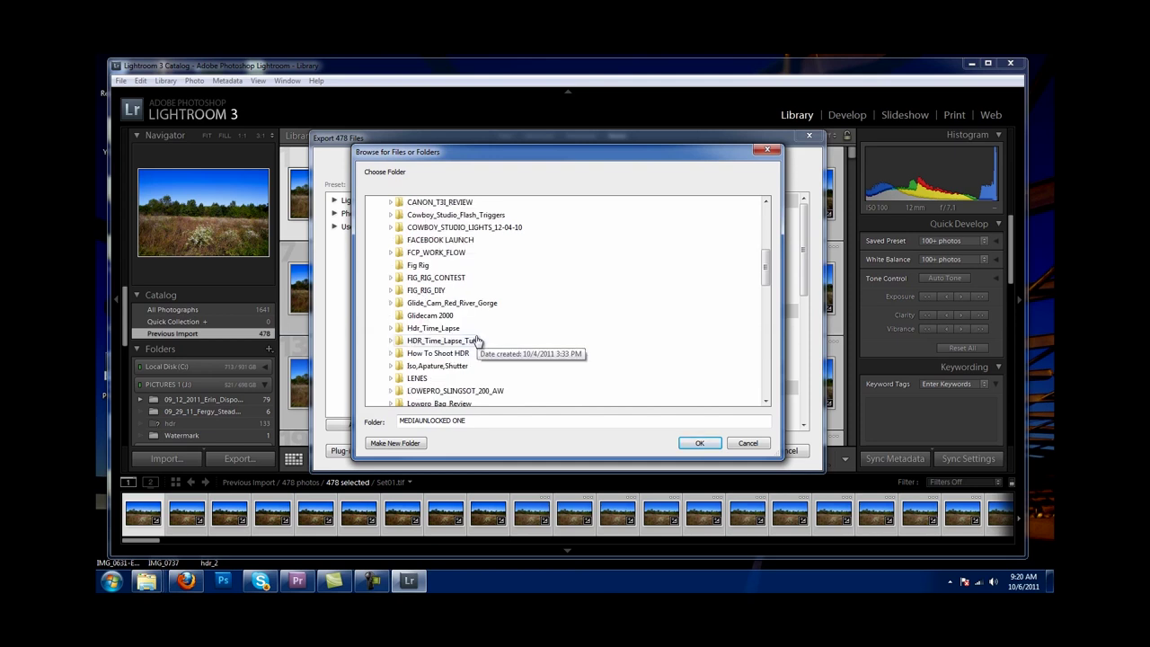
click(448, 342)
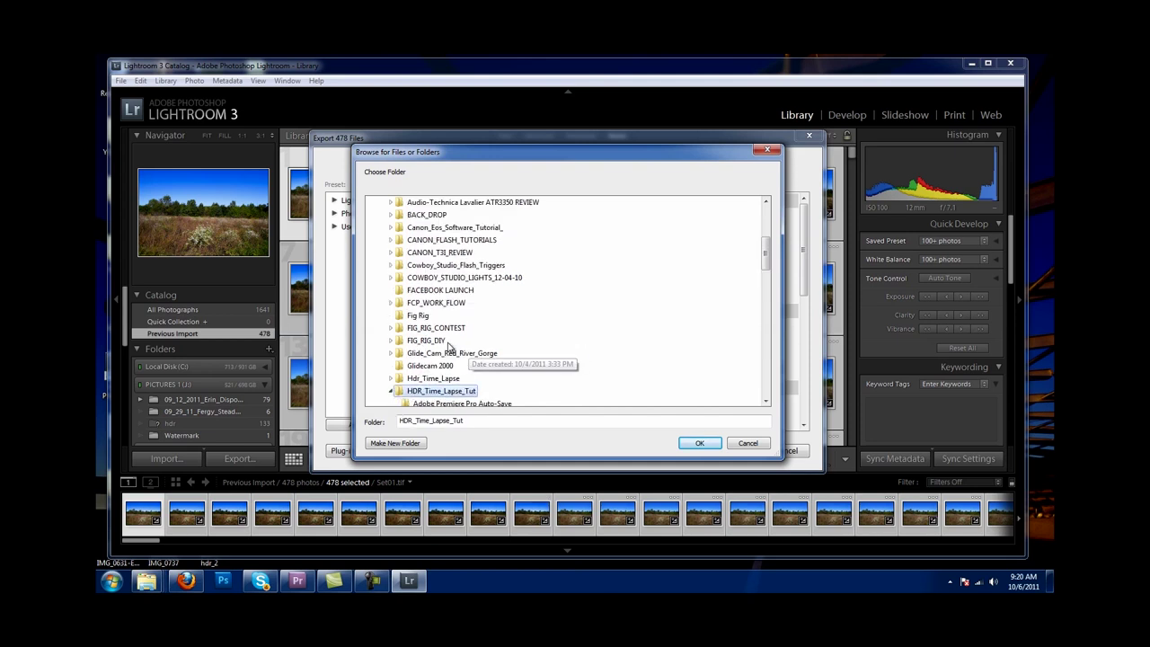
- Create a folder named Canon_T2I_Photos_3 inside HDR_Time_Lapse_Tut and use it as the export destination without a subfolder
scroll(562, 370, down, 3)
click(406, 444)
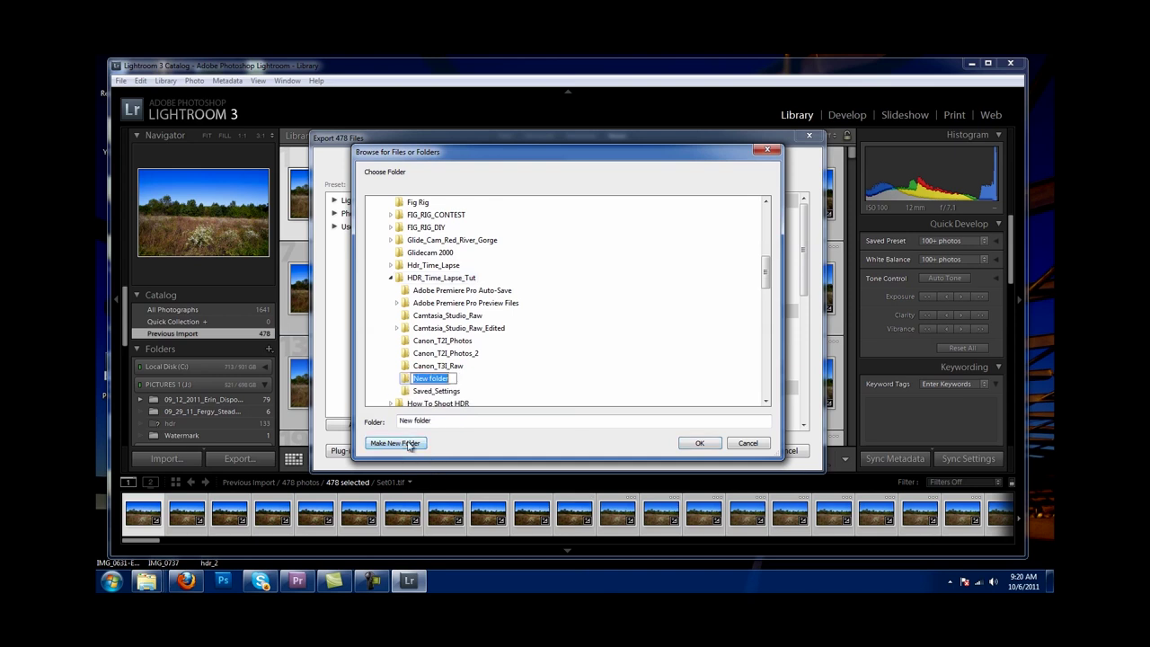
text(Canon_)
text(T2)
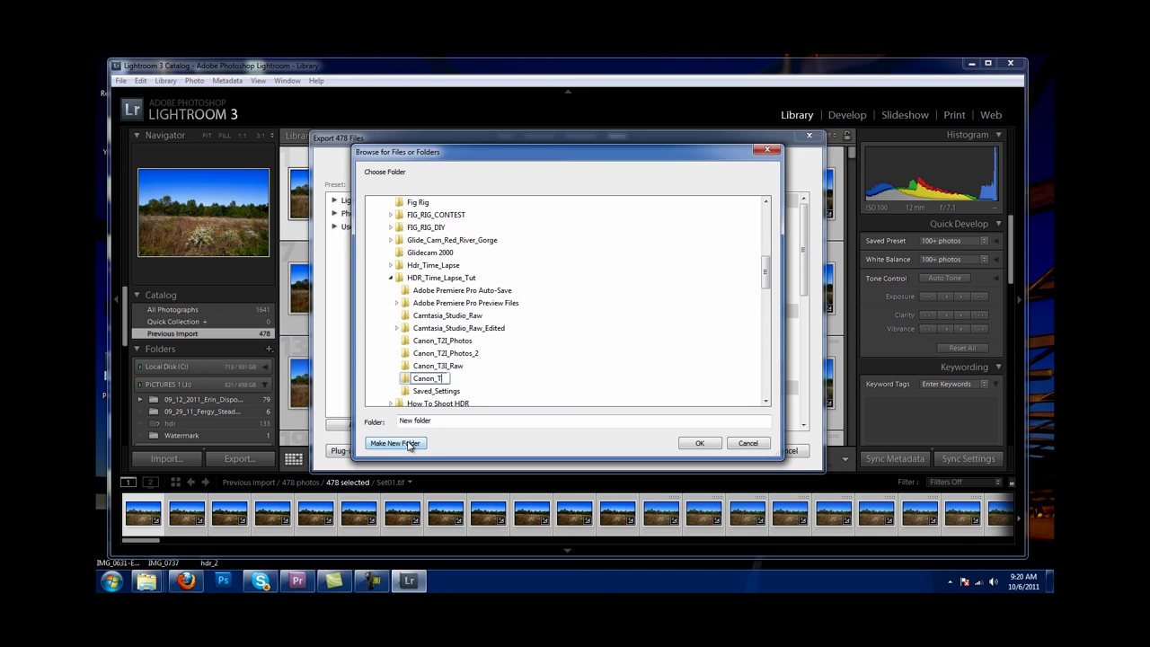
text(I_)
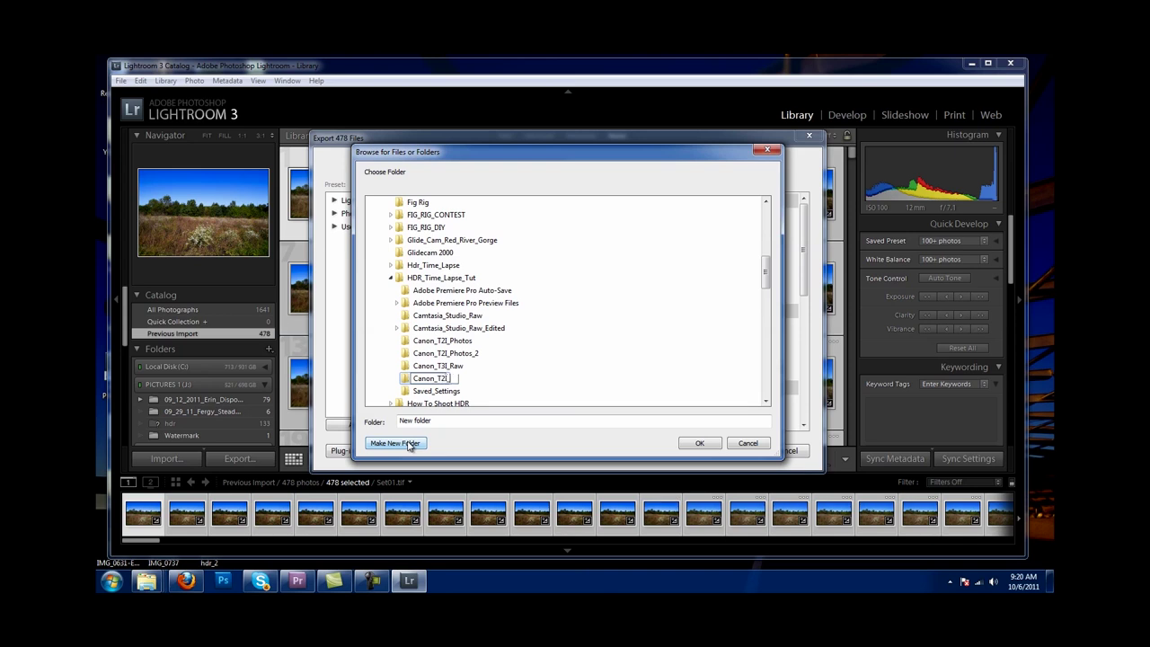
text(Photos_3)
key(Return)
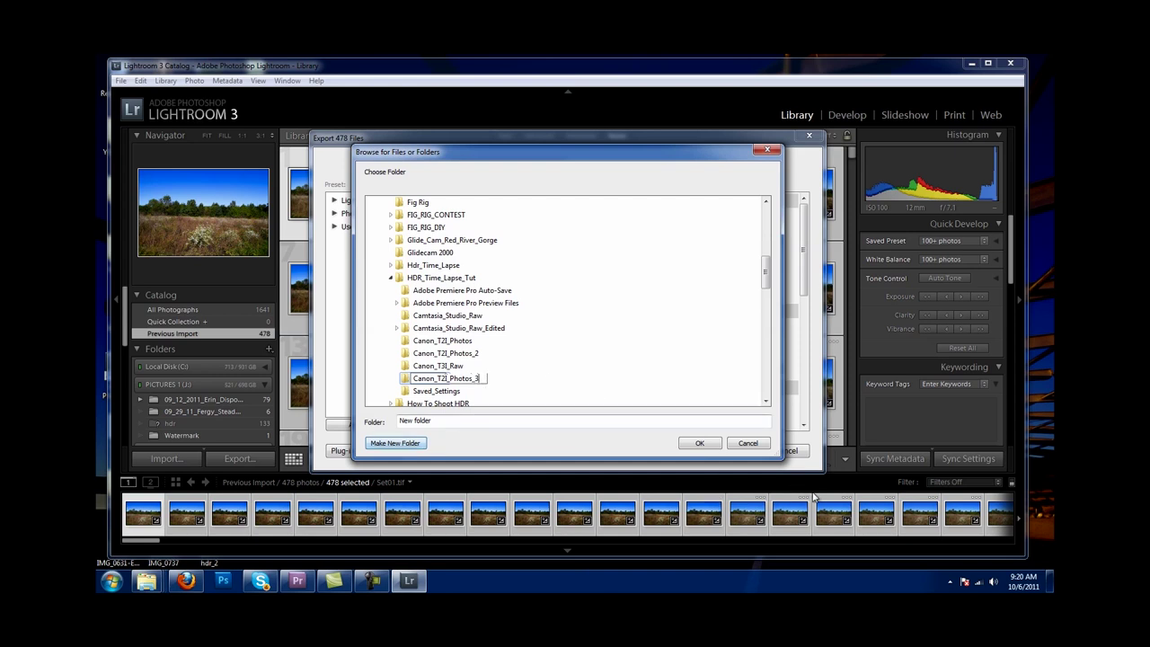
click(699, 443)
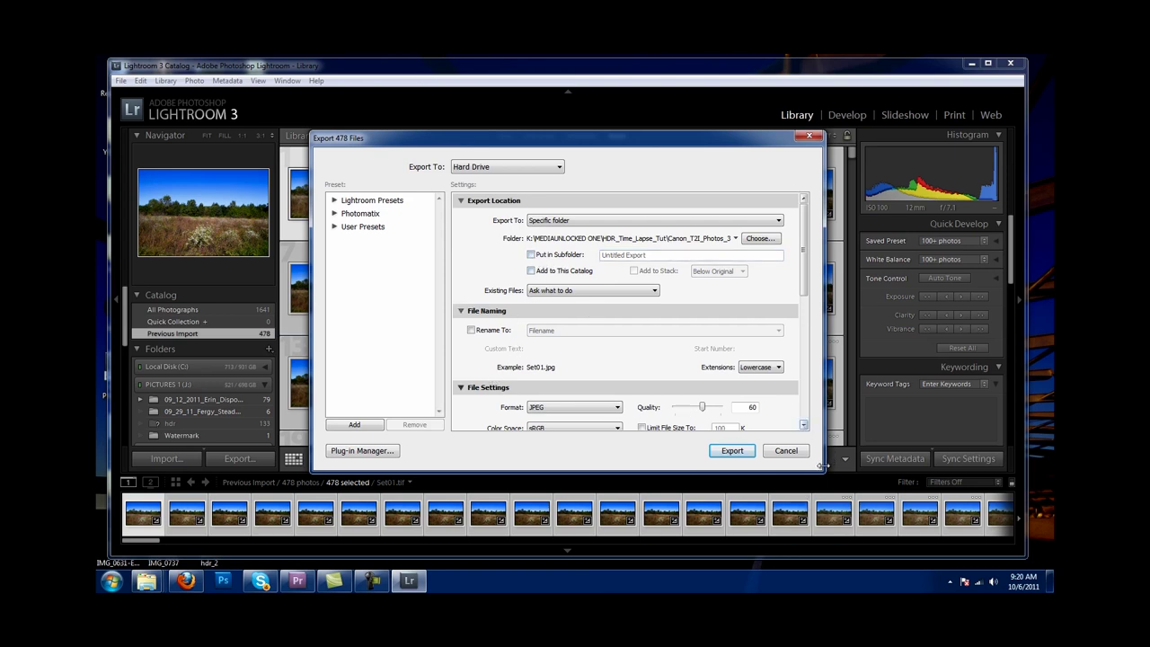
- Enlarge the export window, set the JPEG quality to 100 and run the export
drag(822, 471, 821, 512)
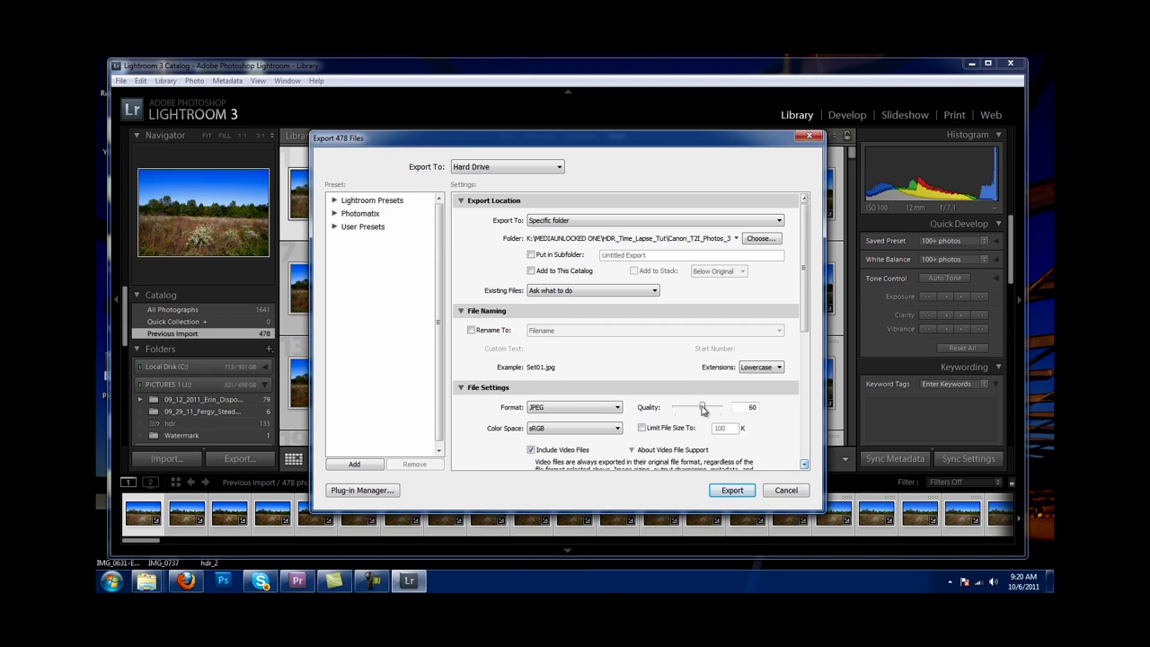
drag(702, 407, 762, 422)
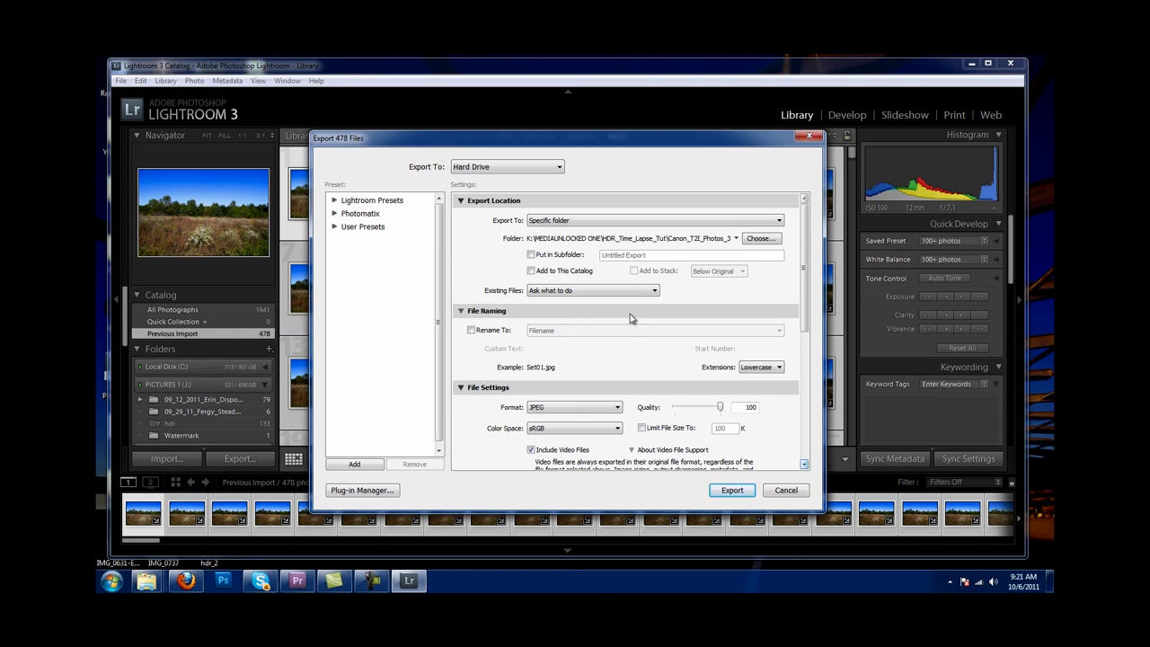
click(728, 491)
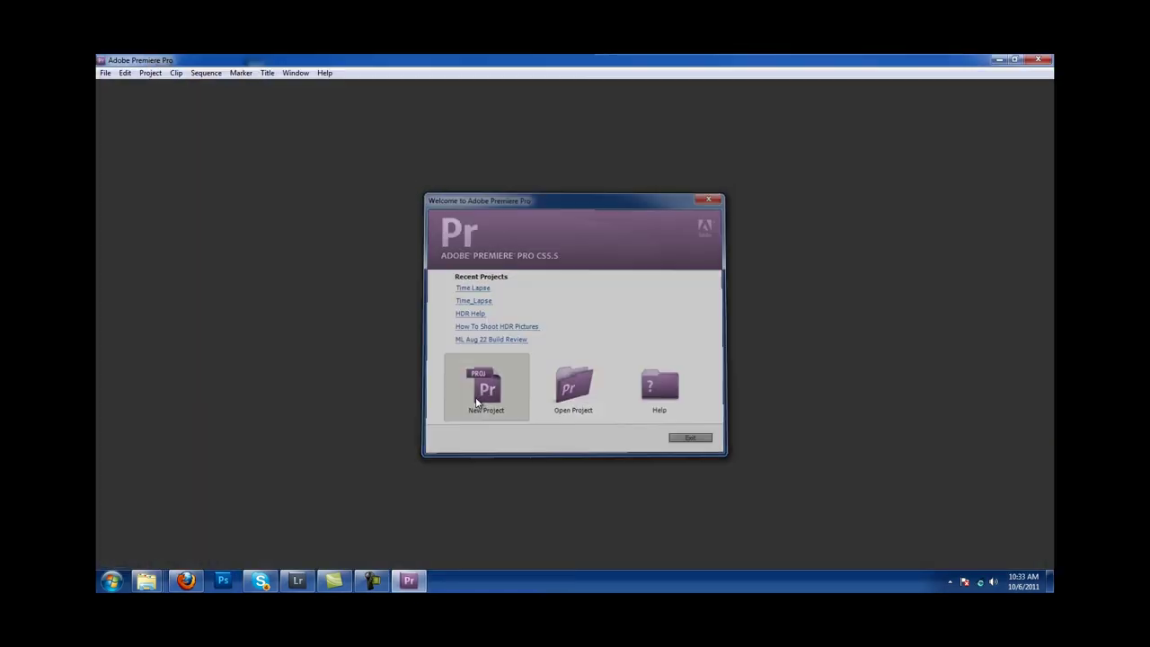
- In Premiere Pro, create a project named Time Lapse in the HDR_Time_Lapse_Tut folder, overwriting the existing project
click(485, 386)
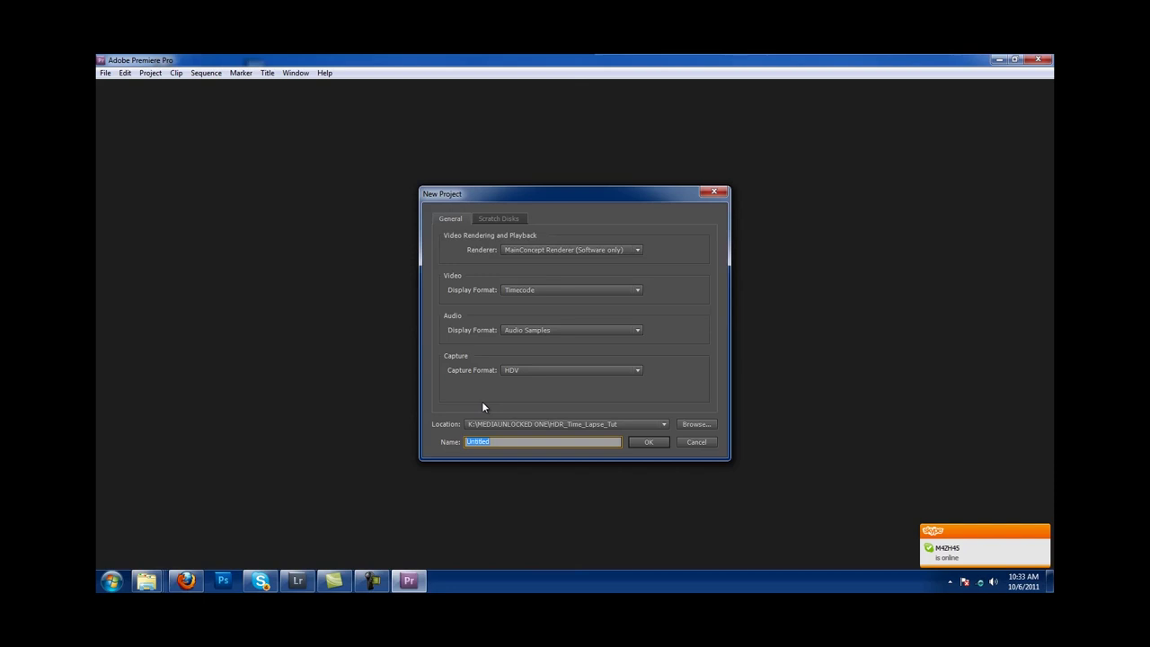
text(Time Lapse)
click(650, 442)
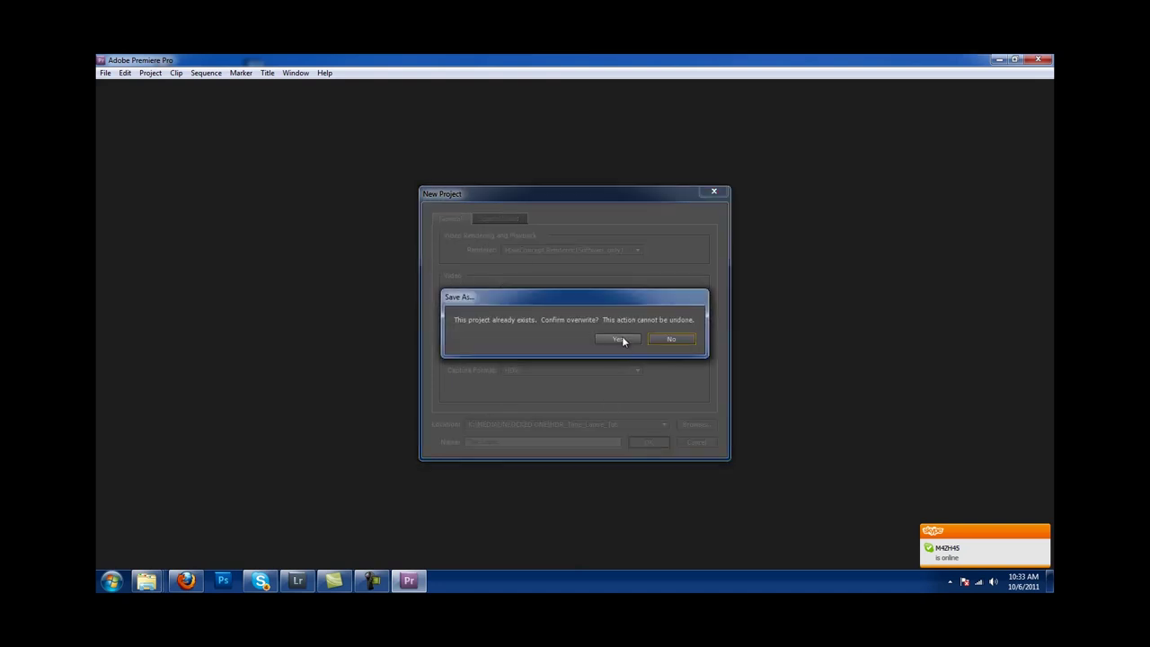
click(620, 340)
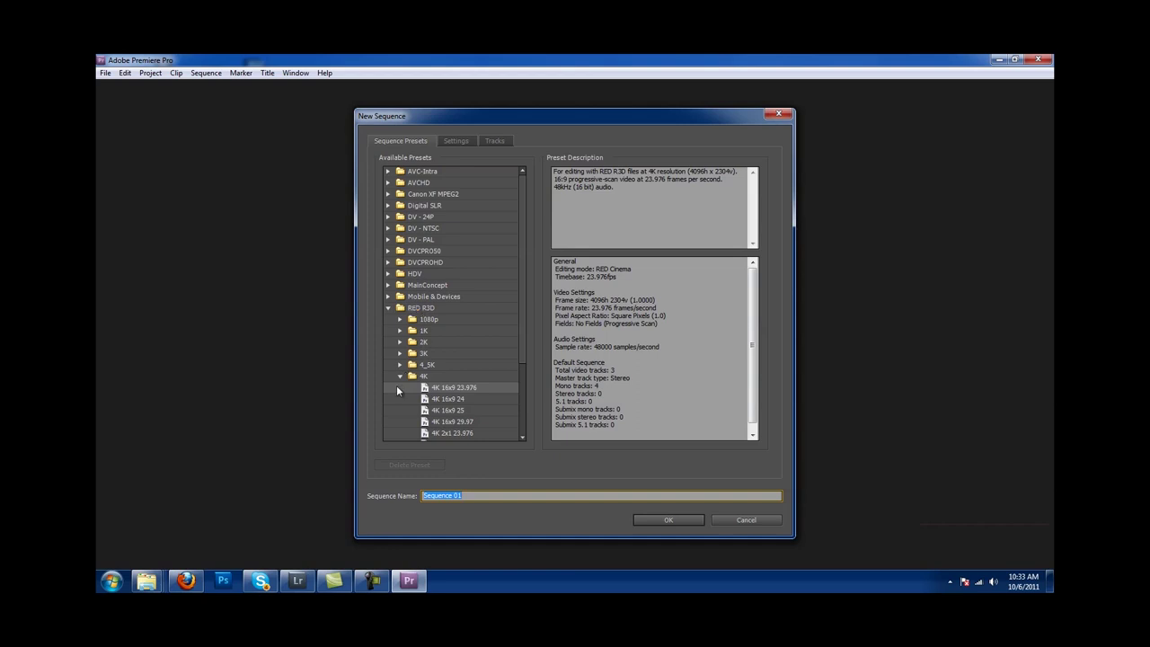
- Create a sequence with the RED R3D preset 4K 16x9 23.976 and reposition the floating timeline window
click(436, 391)
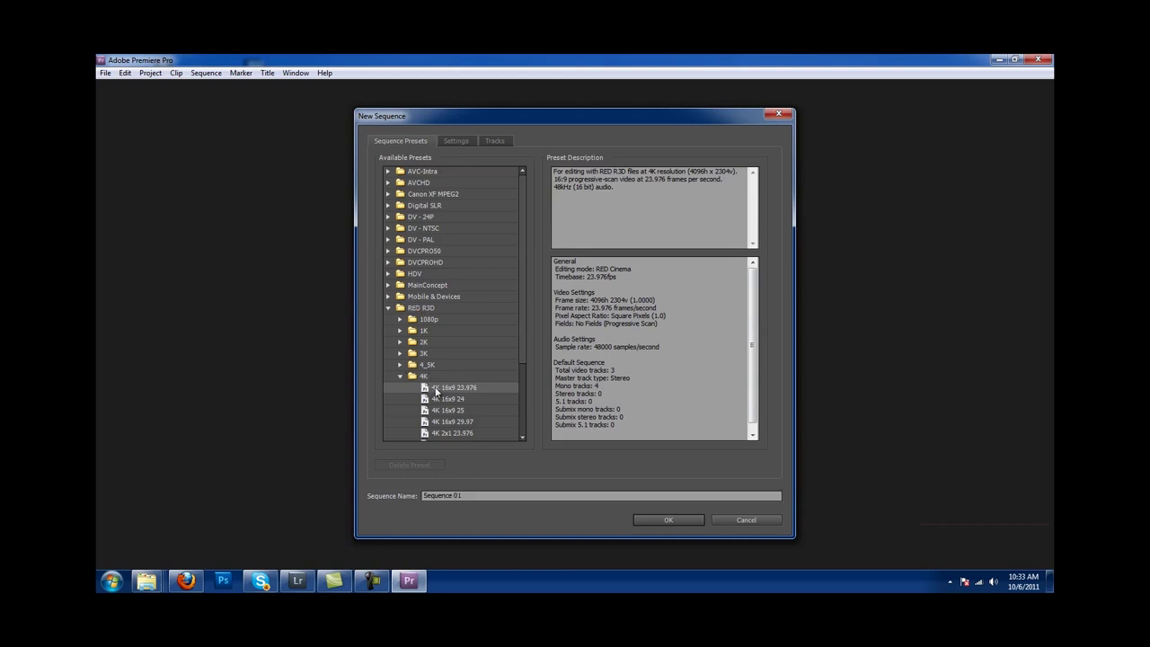
click(678, 520)
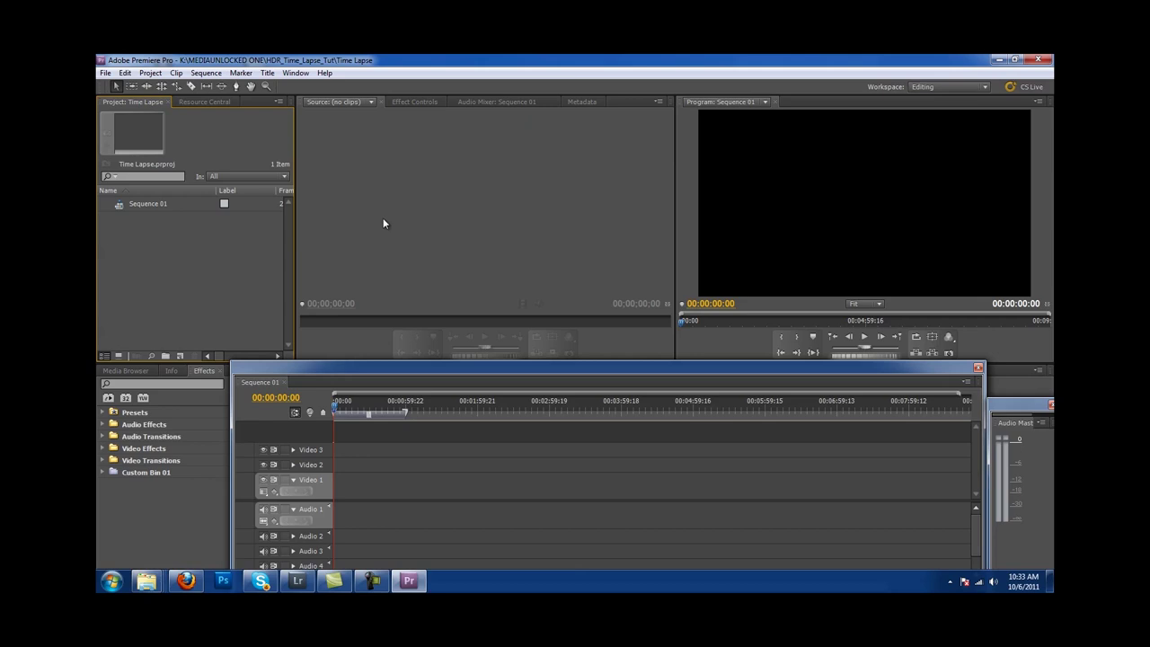
drag(527, 366, 502, 388)
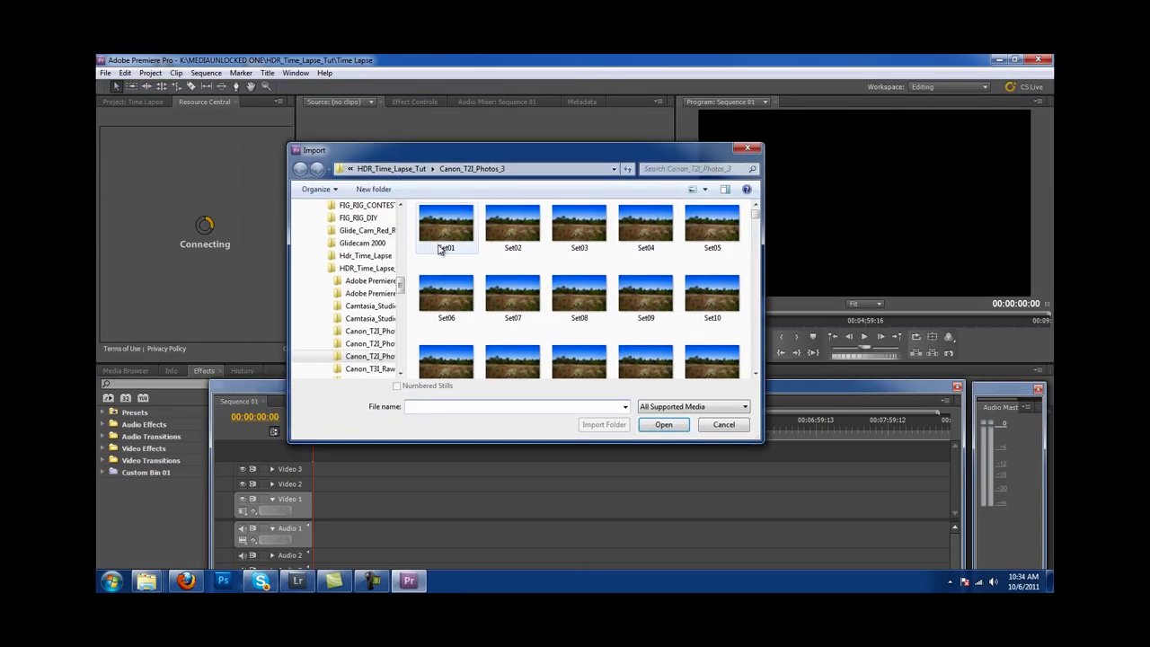
- Import the Canon_T2I_Photos_3 images as numbered stills starting with Set01, skipping the Adobe ID registration
click(441, 227)
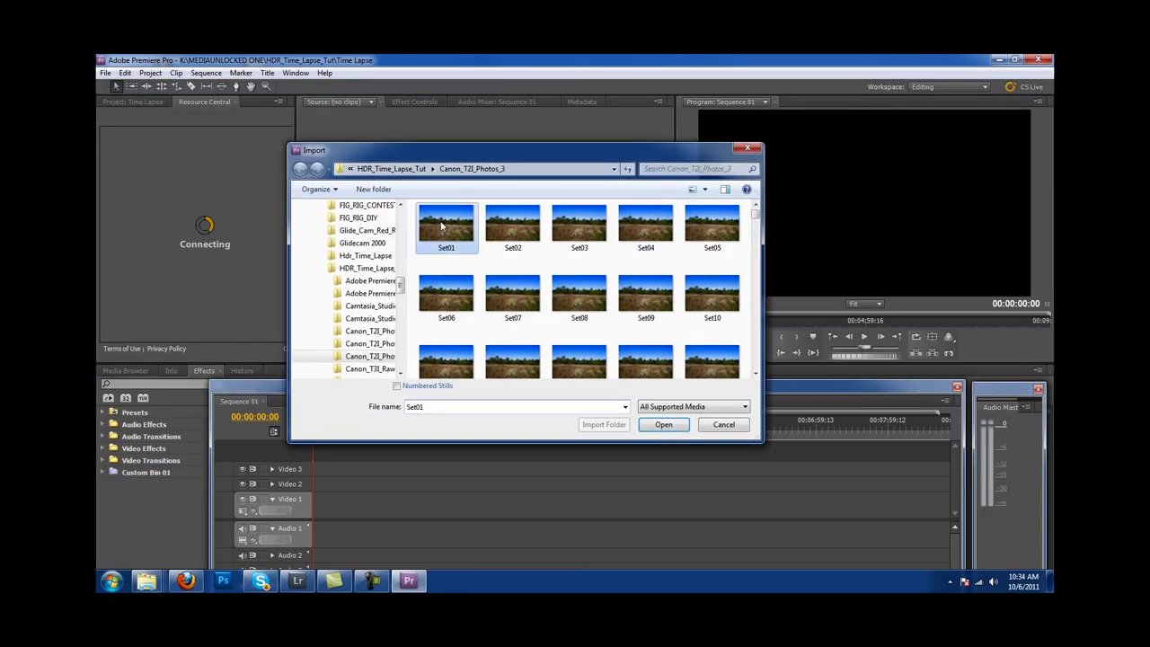
click(396, 386)
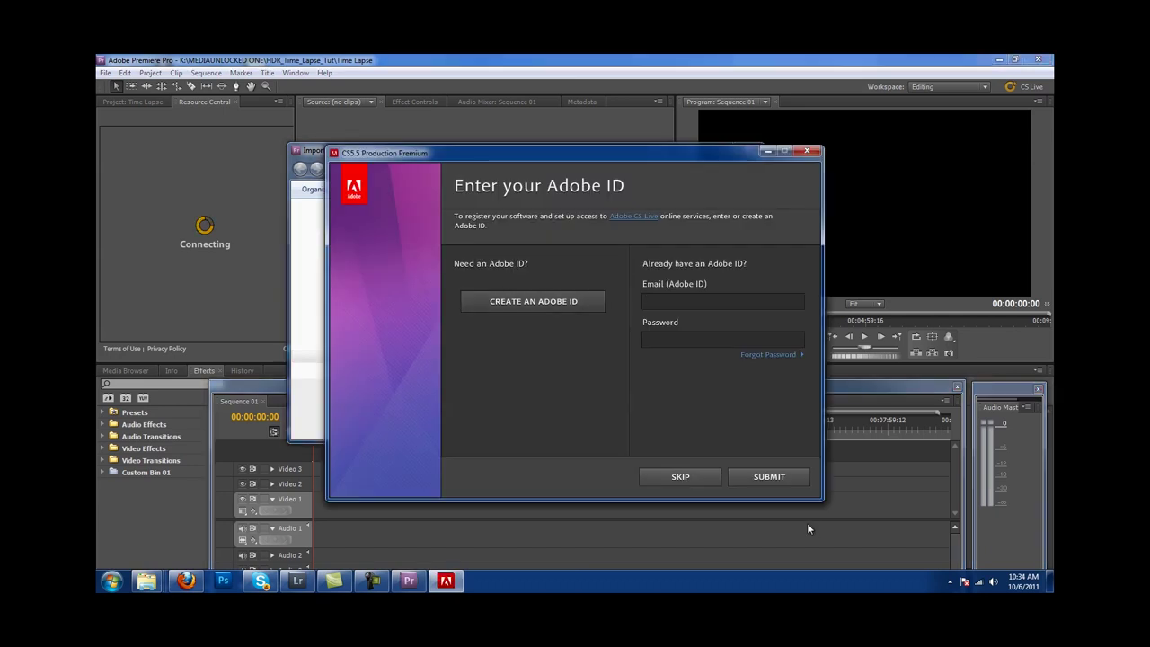
click(674, 476)
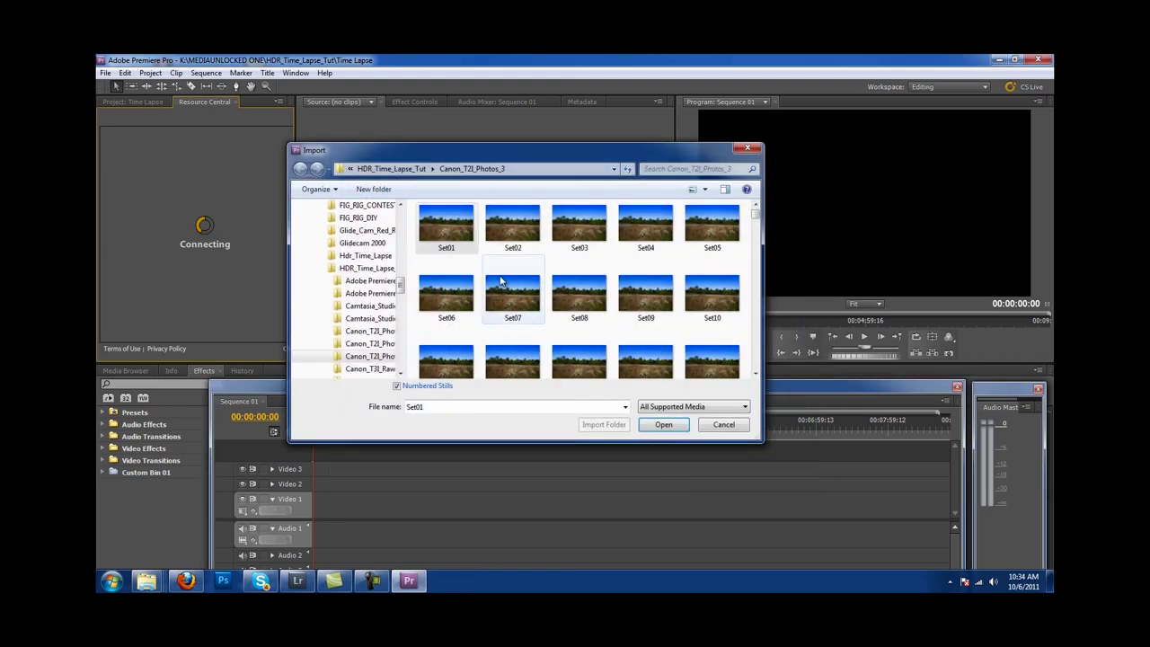
key(ctrl+a)
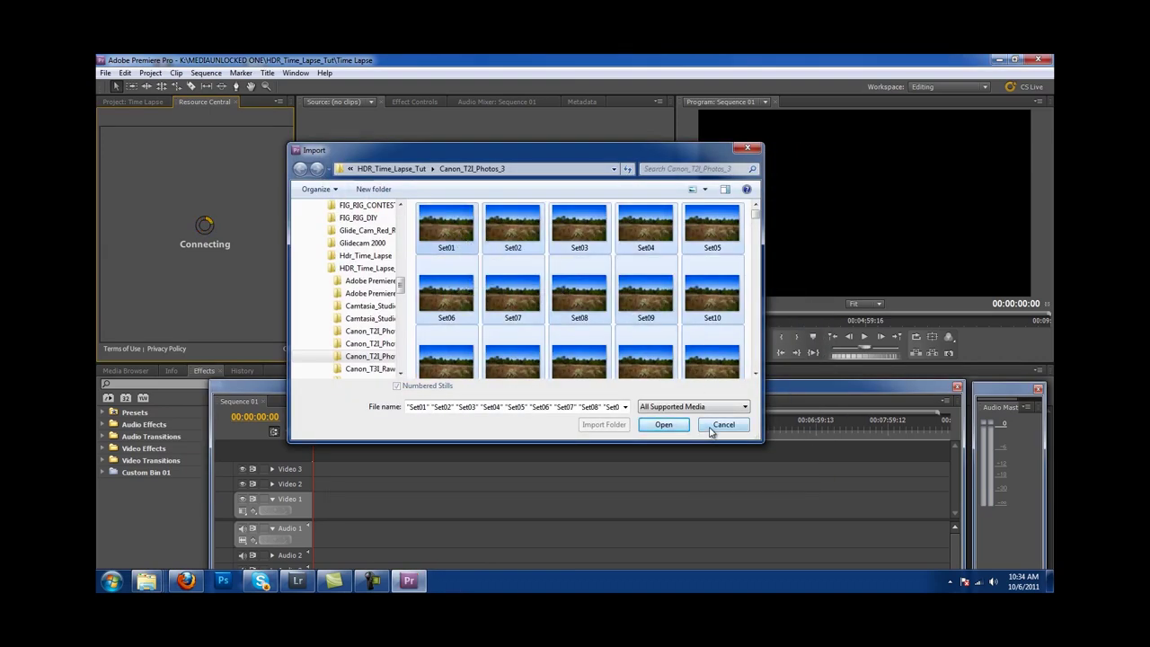
click(664, 425)
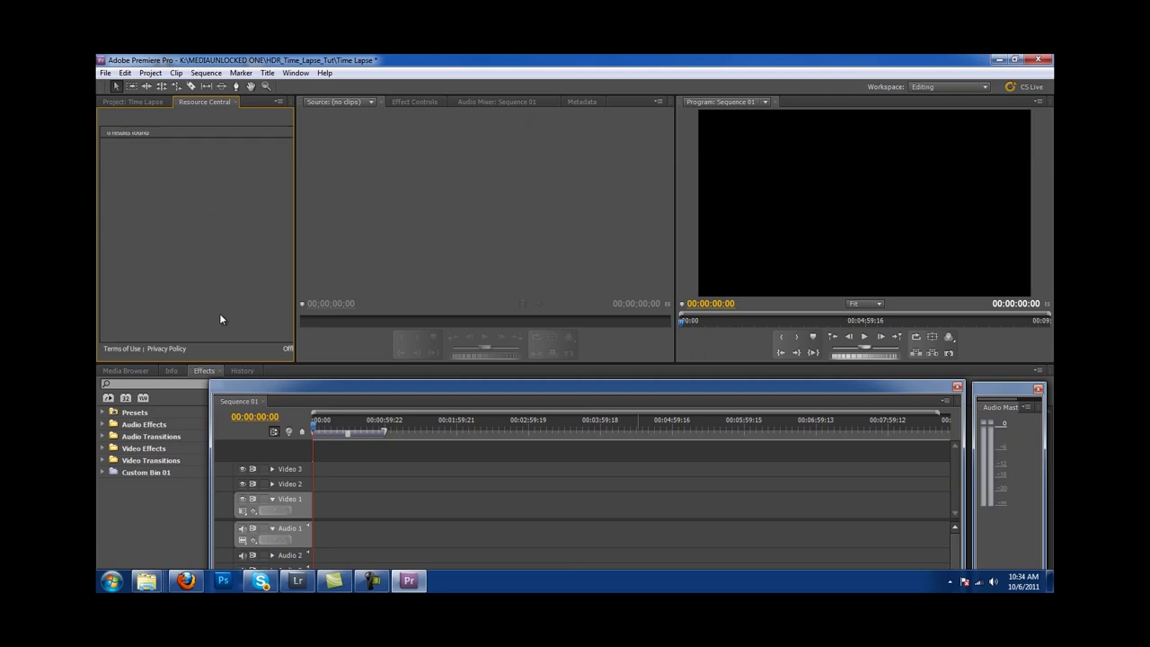
- Preview the imported Set01.jpg image sequence in the source monitor and place it at the start of the Video 1 track
click(133, 102)
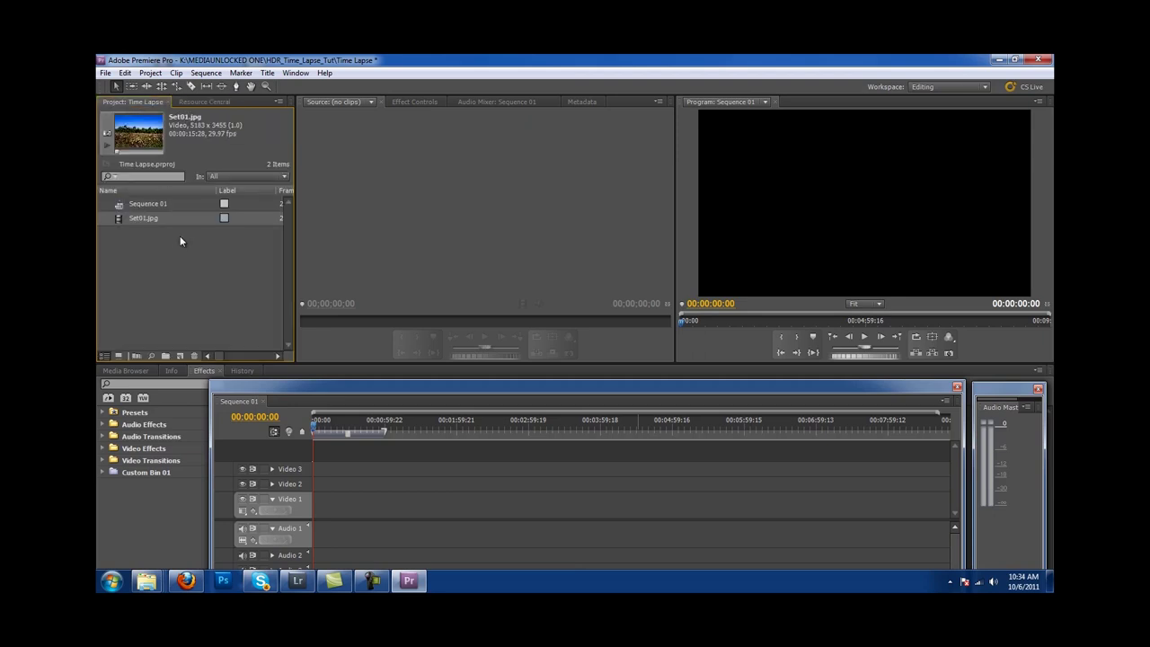
click(137, 218)
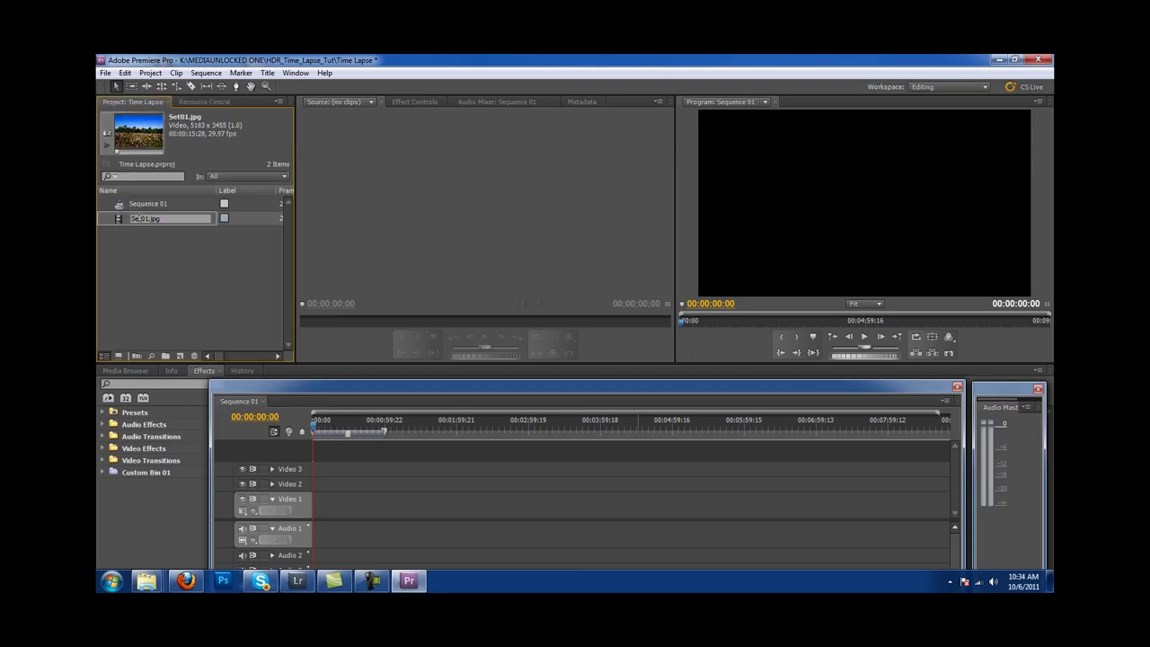
double_click(116, 221)
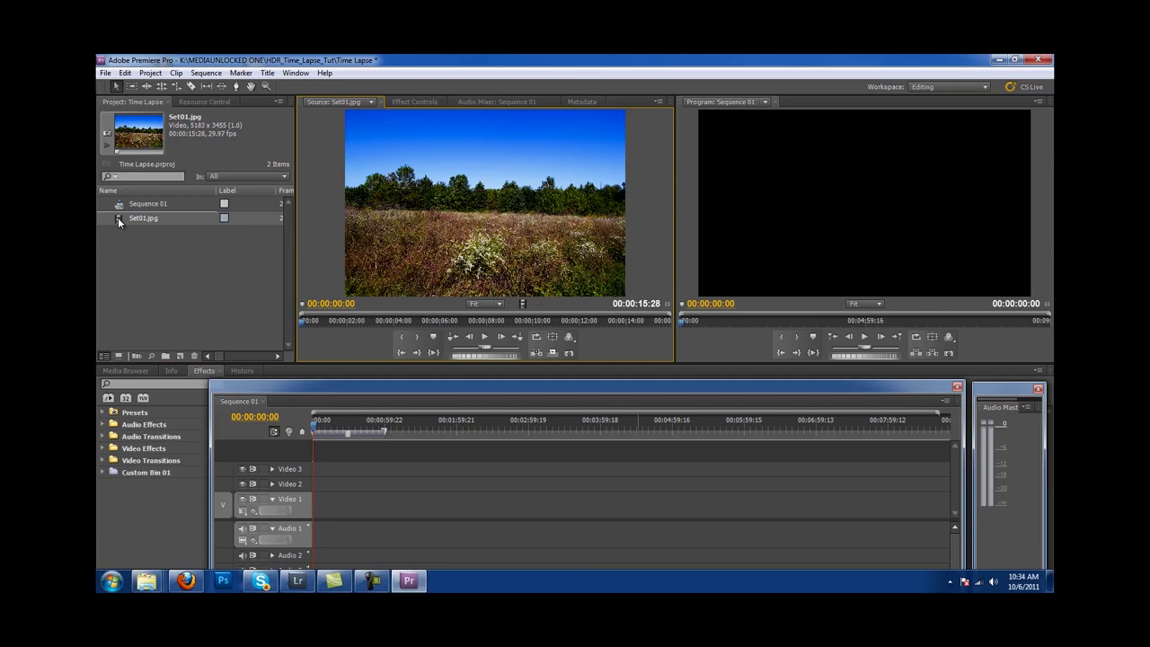
drag(118, 218, 320, 517)
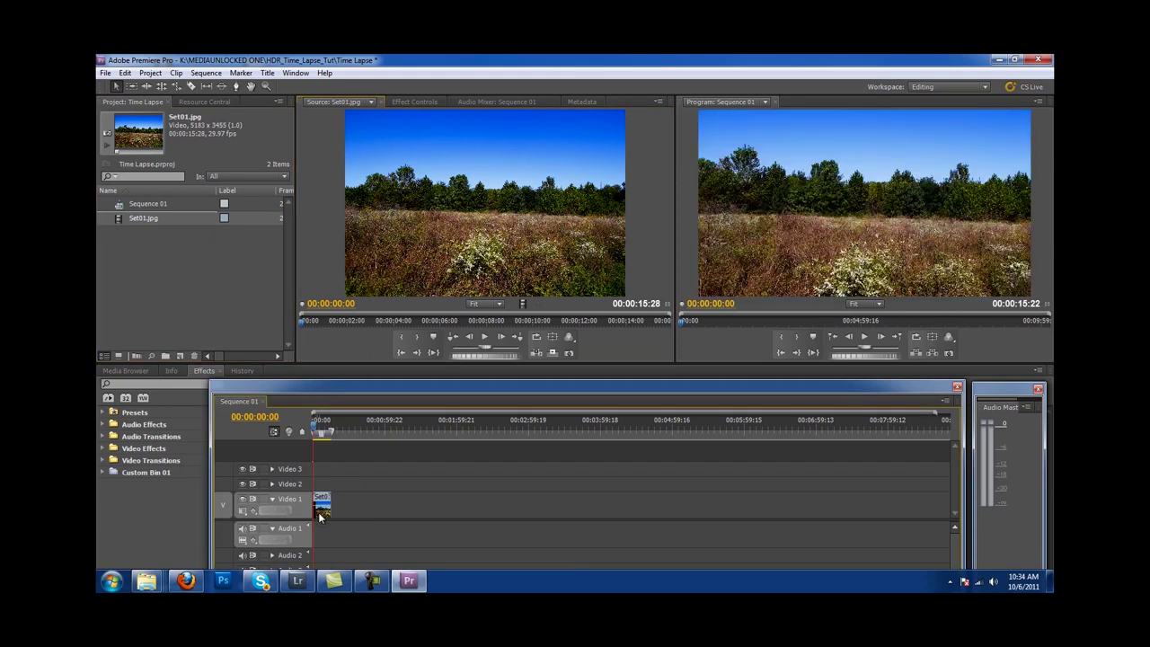
- Render the entire work area of Sequence 01 and briefly play back its beginning
click(206, 73)
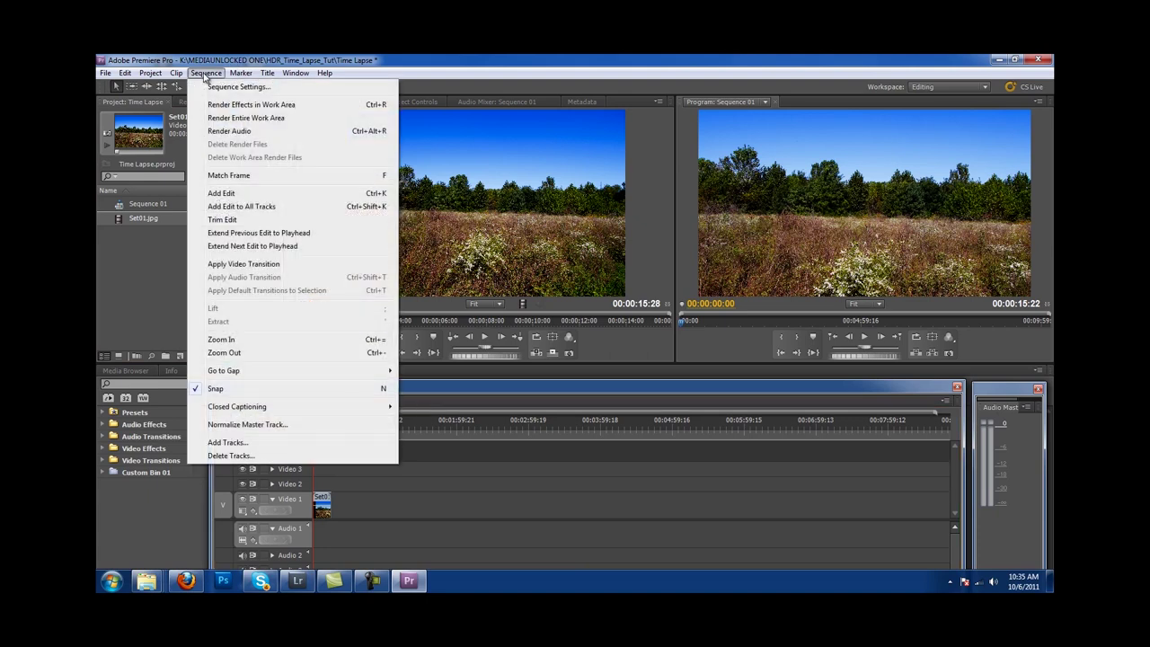
click(233, 117)
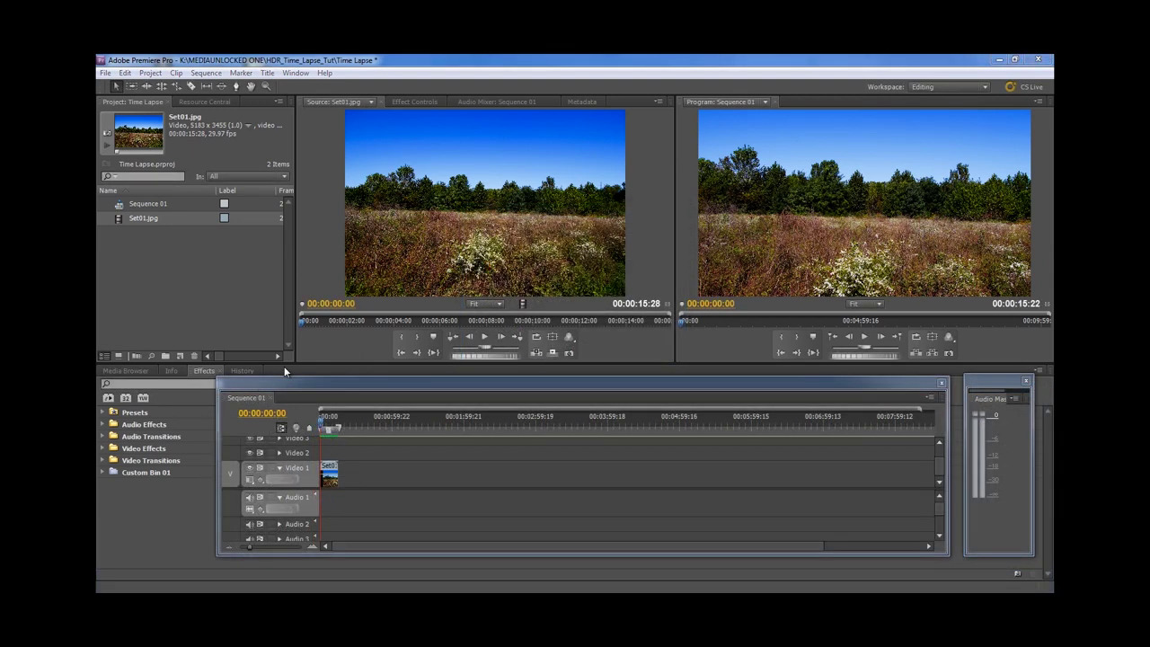
drag(318, 381, 325, 392)
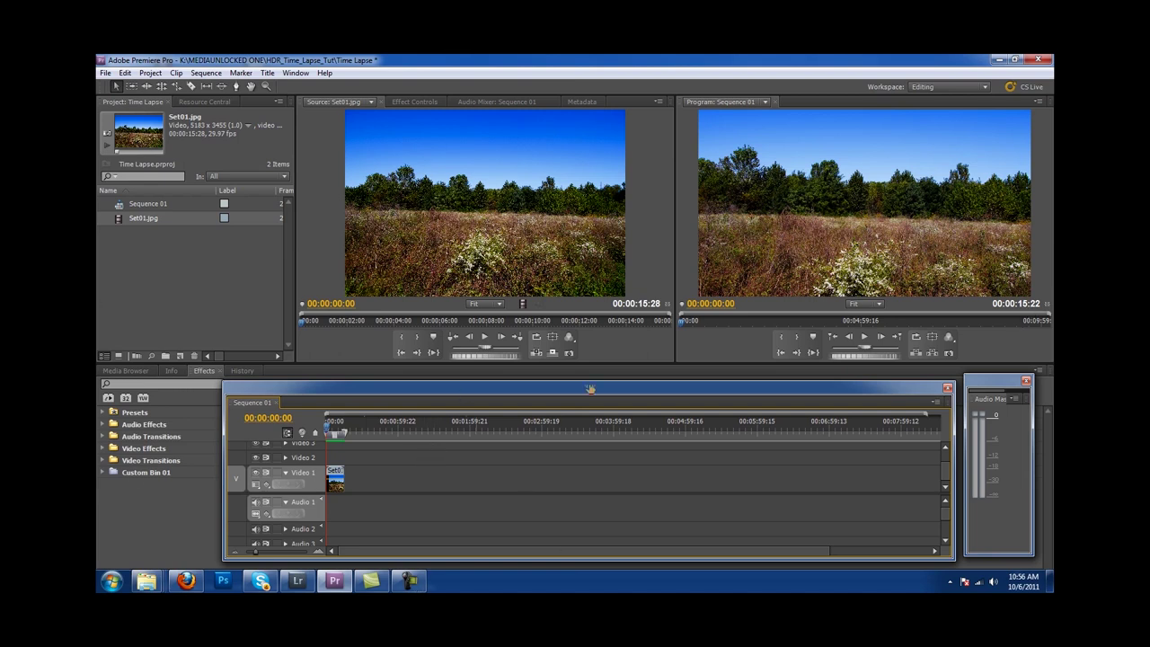
key(space)
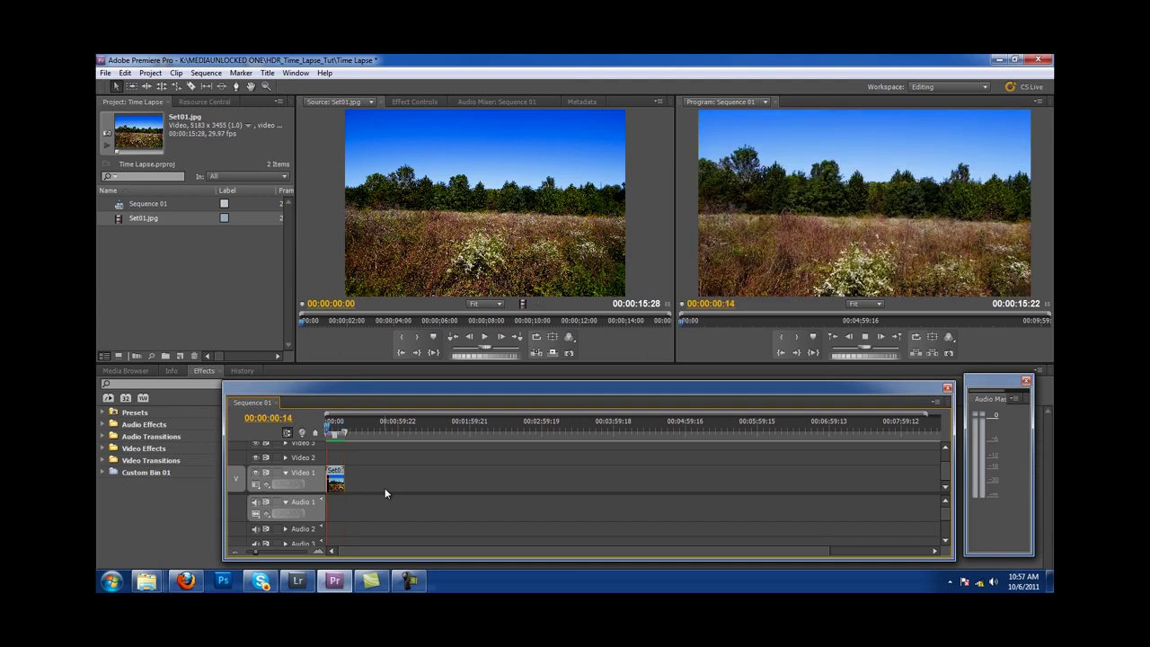
key(space)
- Open the media export settings for Sequence 01 and choose the H.264 format with the youtube_hd_1080 preset
click(105, 73)
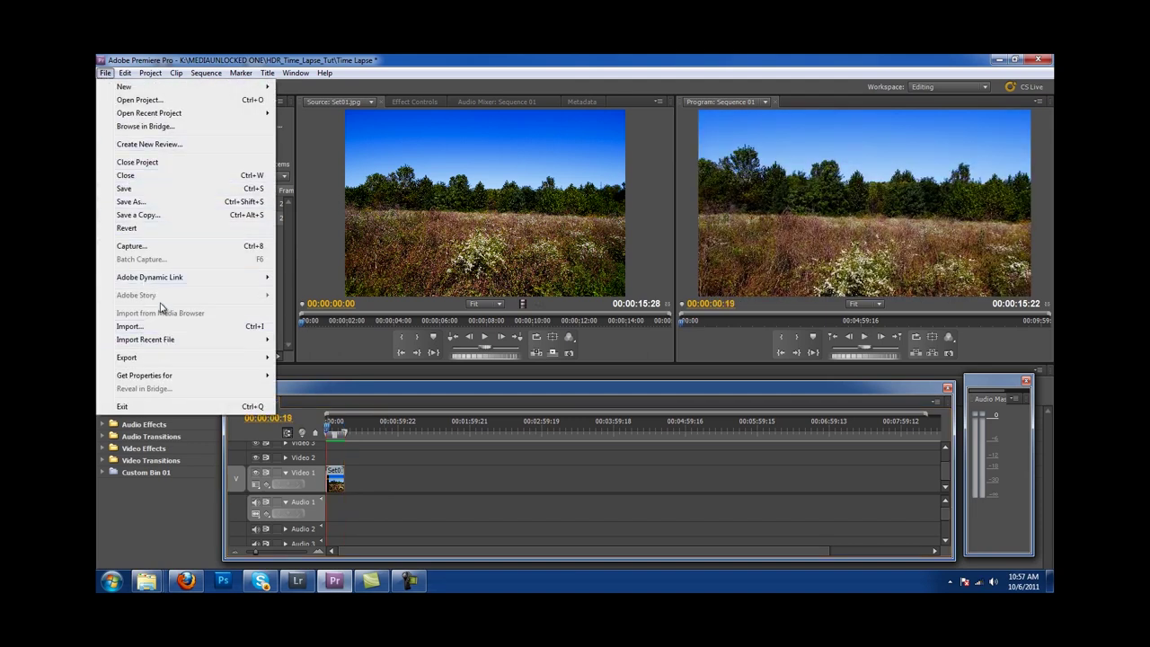
mouse_move(166, 359)
click(306, 359)
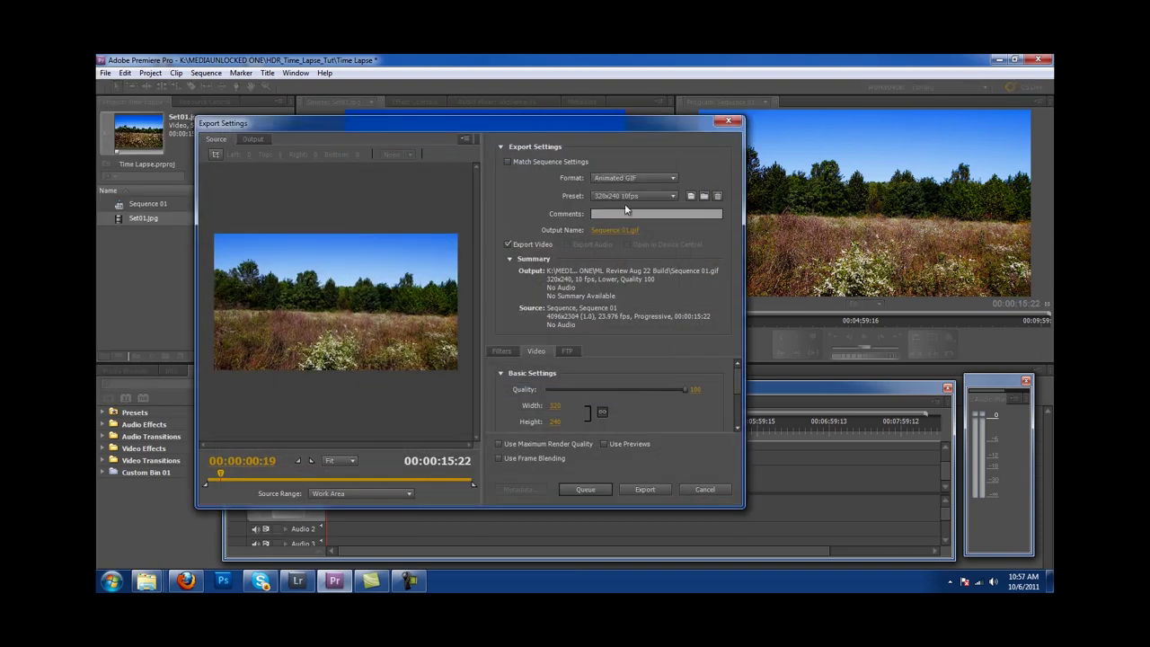
click(623, 177)
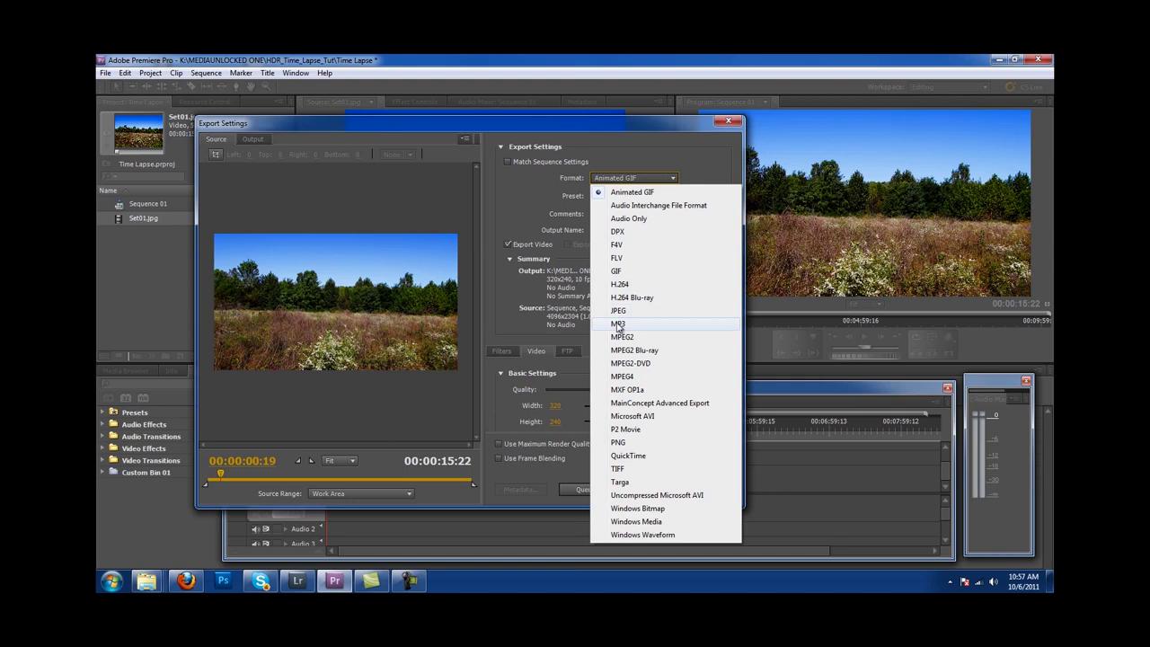
click(626, 284)
click(626, 177)
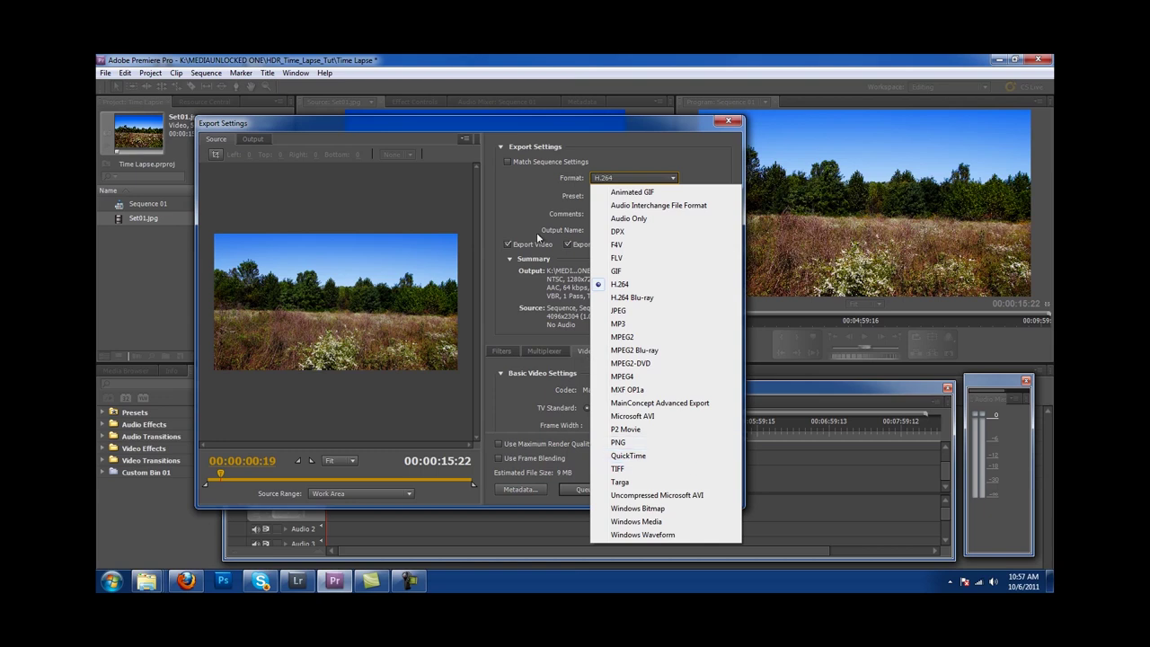
click(576, 200)
click(621, 197)
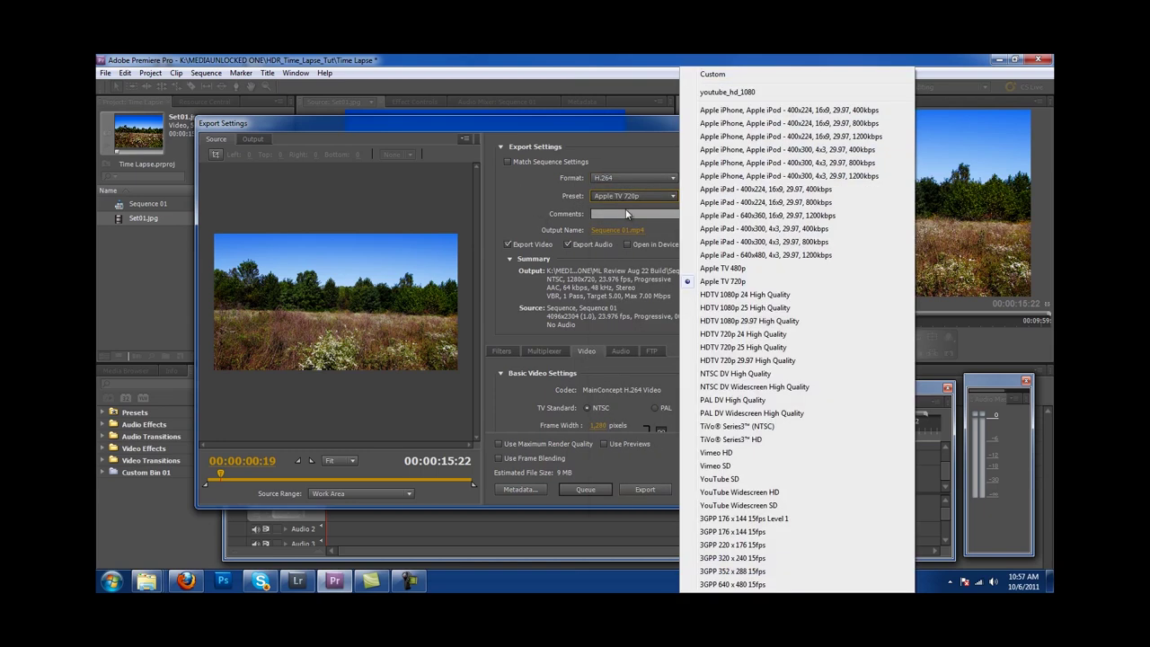
click(732, 93)
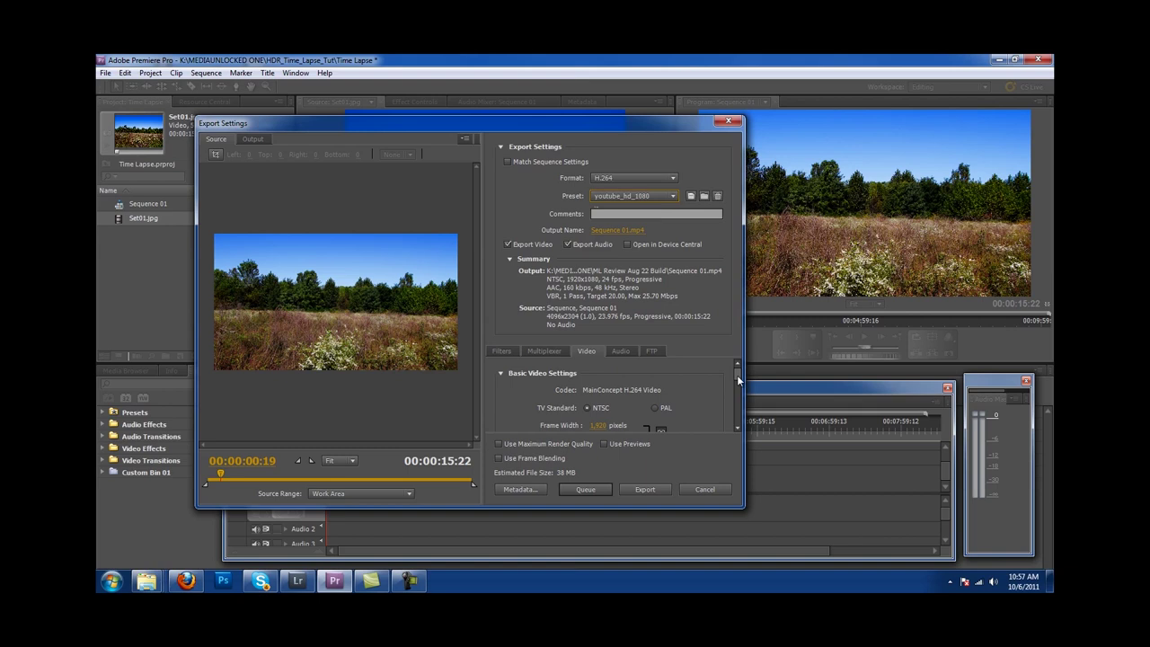
- Raise the export's target and maximum video bitrates to 50 Mbps
scroll(738, 378, down, 1)
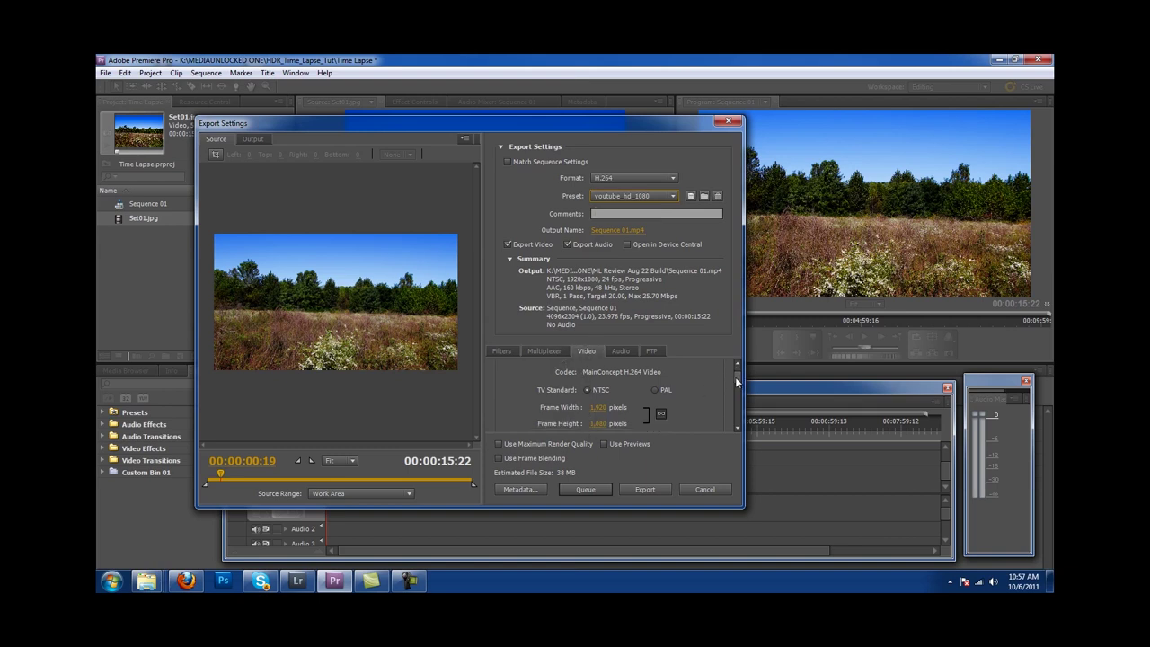
drag(735, 377, 729, 412)
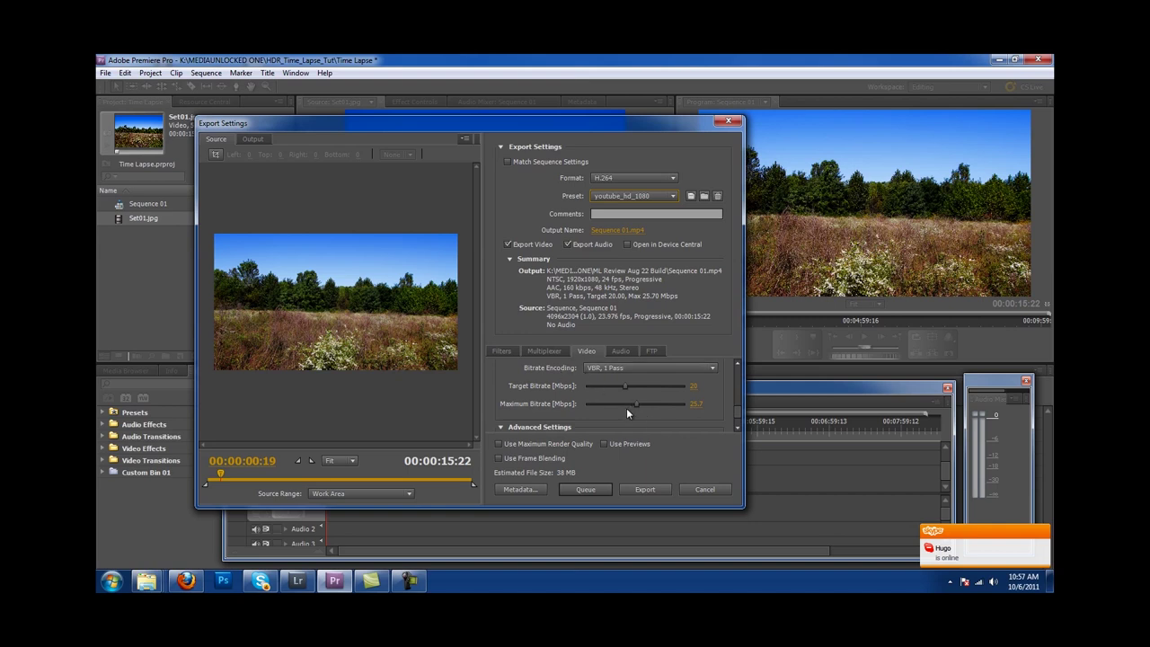
drag(628, 384, 698, 388)
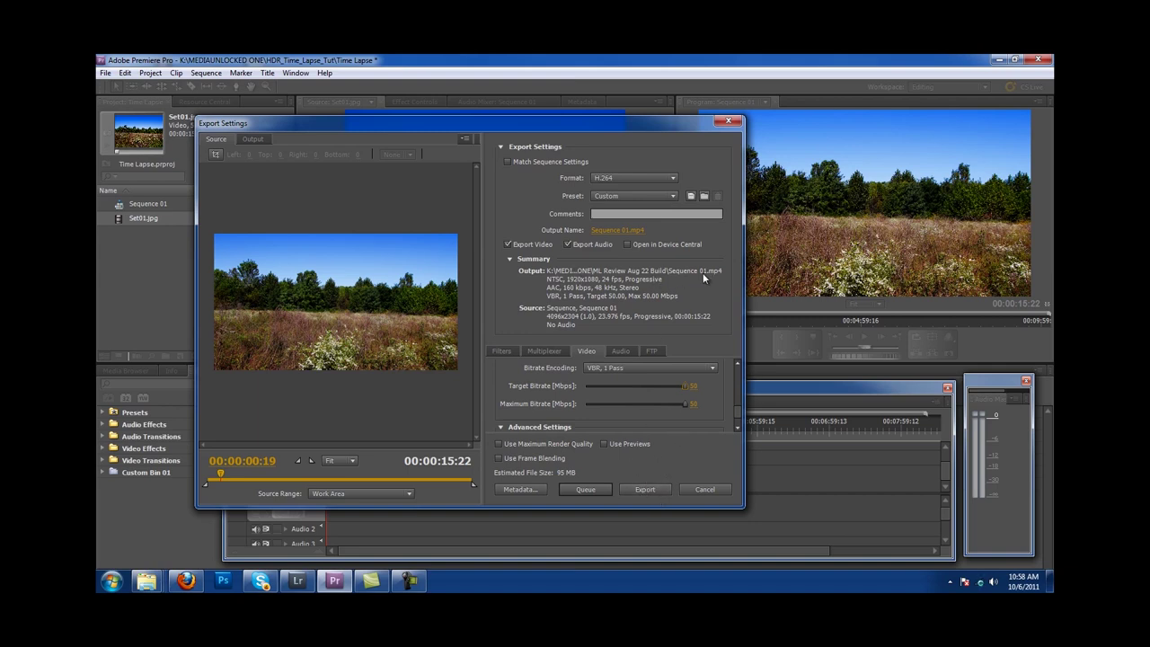
- Set the output to Sequence 01.mp4 in the HDR_Time_Lapse_Tut folder under MEDIAUNLOCKED ONE on drive K and start the export
click(619, 231)
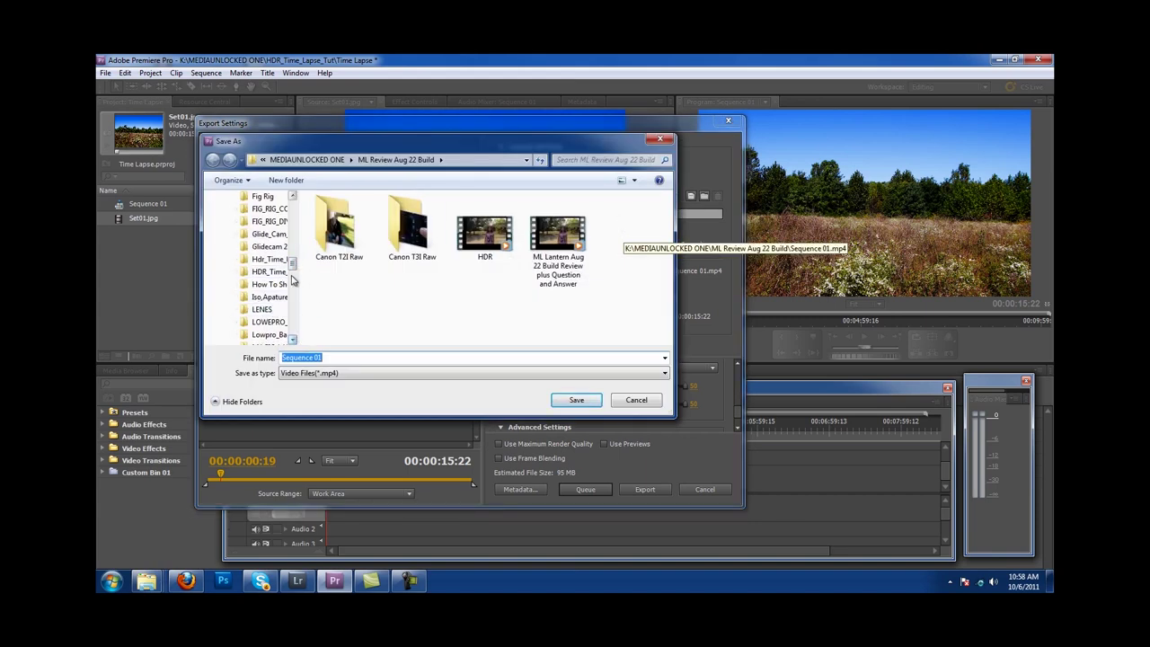
drag(293, 263, 293, 209)
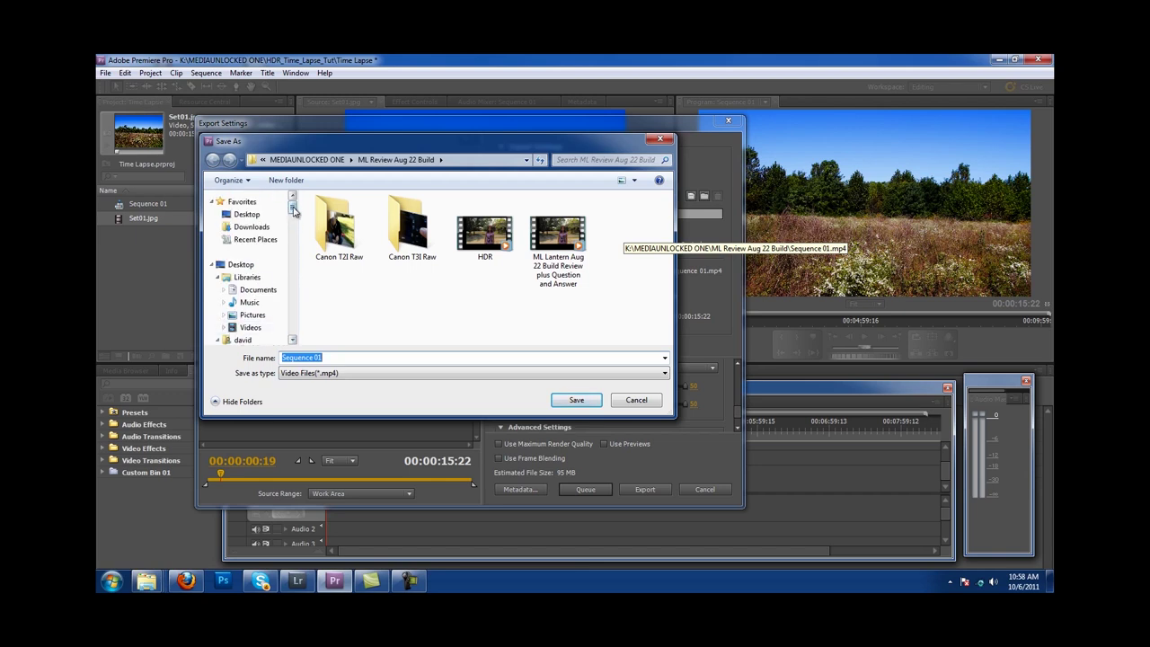
scroll(293, 231, down, 10)
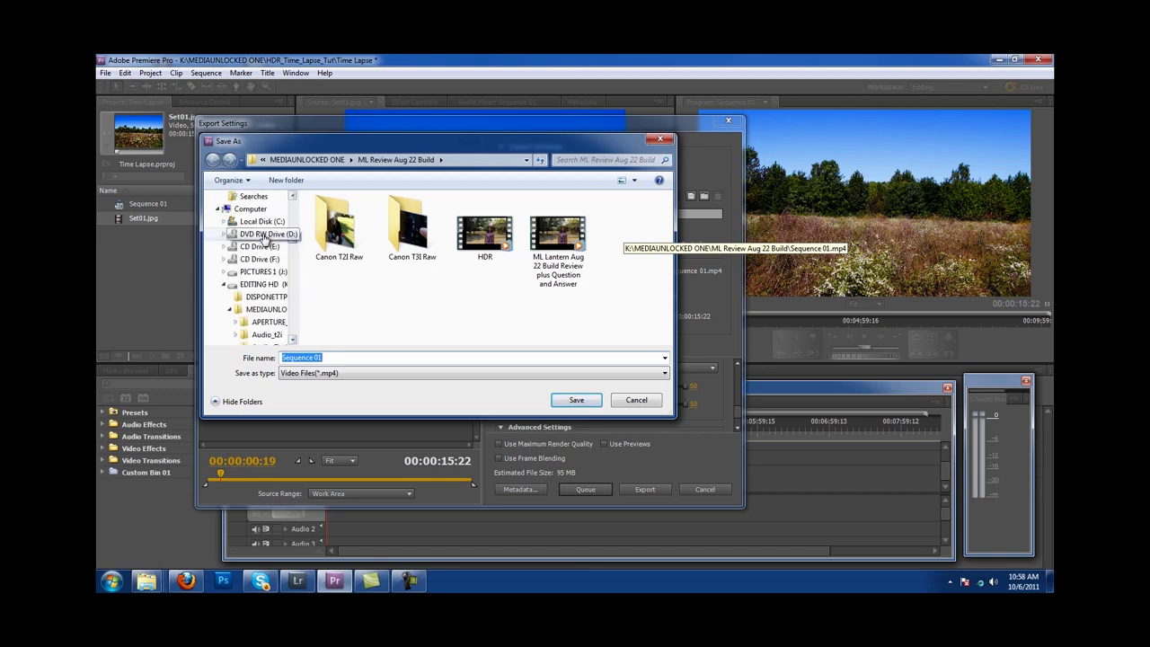
click(252, 208)
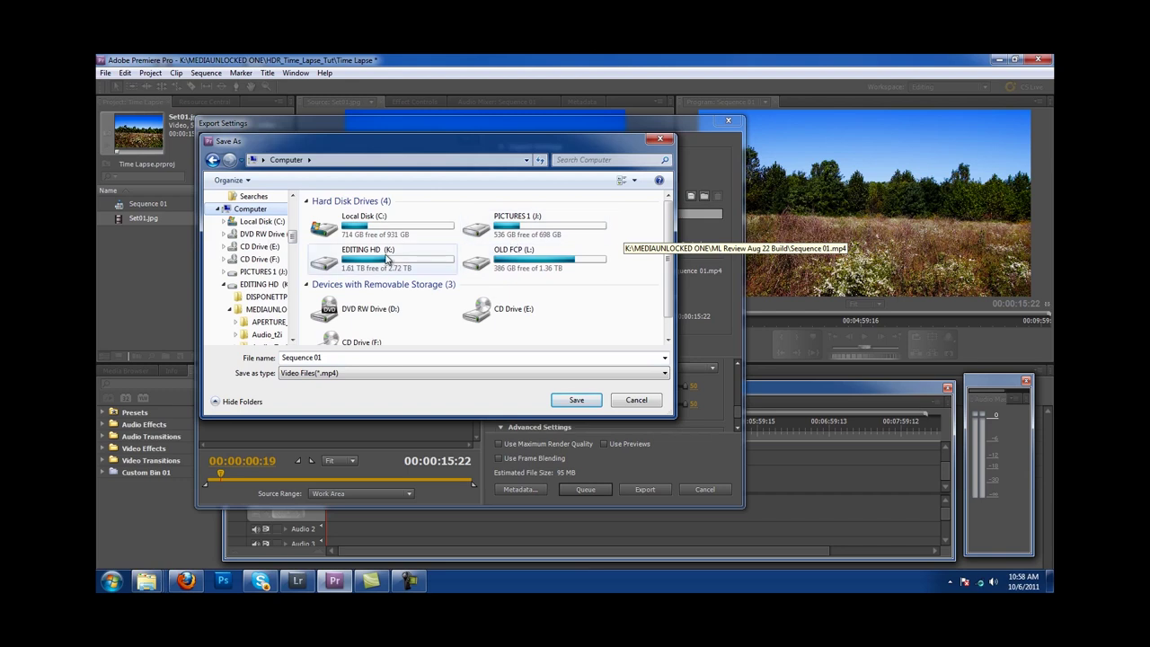
double_click(386, 259)
click(375, 230)
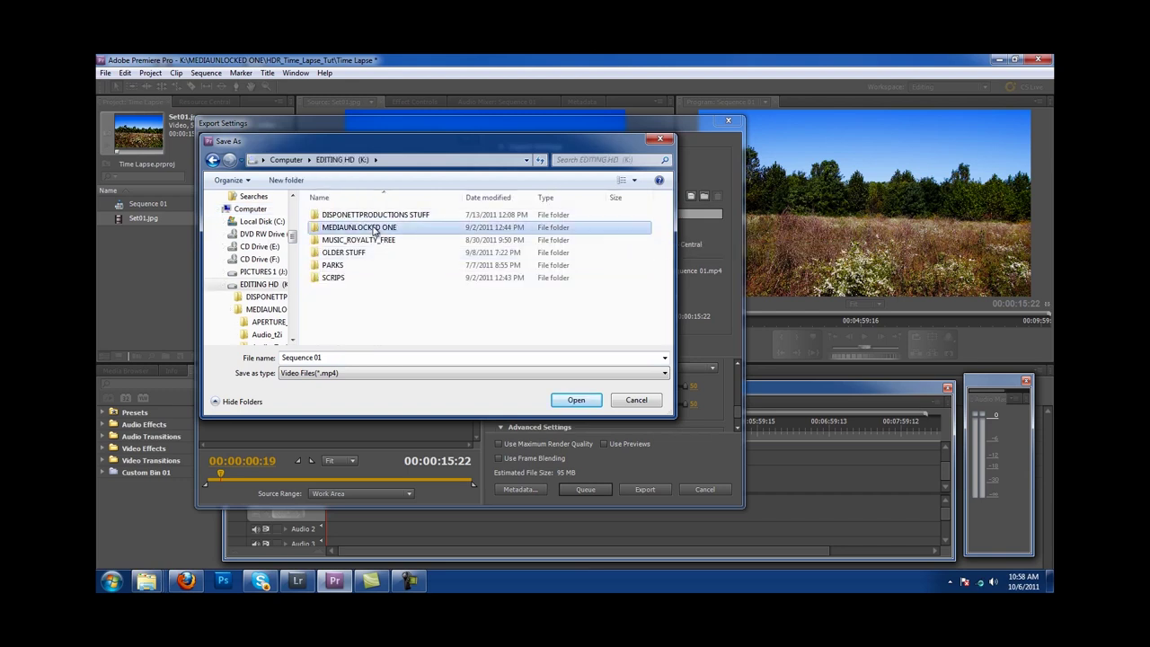
click(375, 230)
double_click(314, 229)
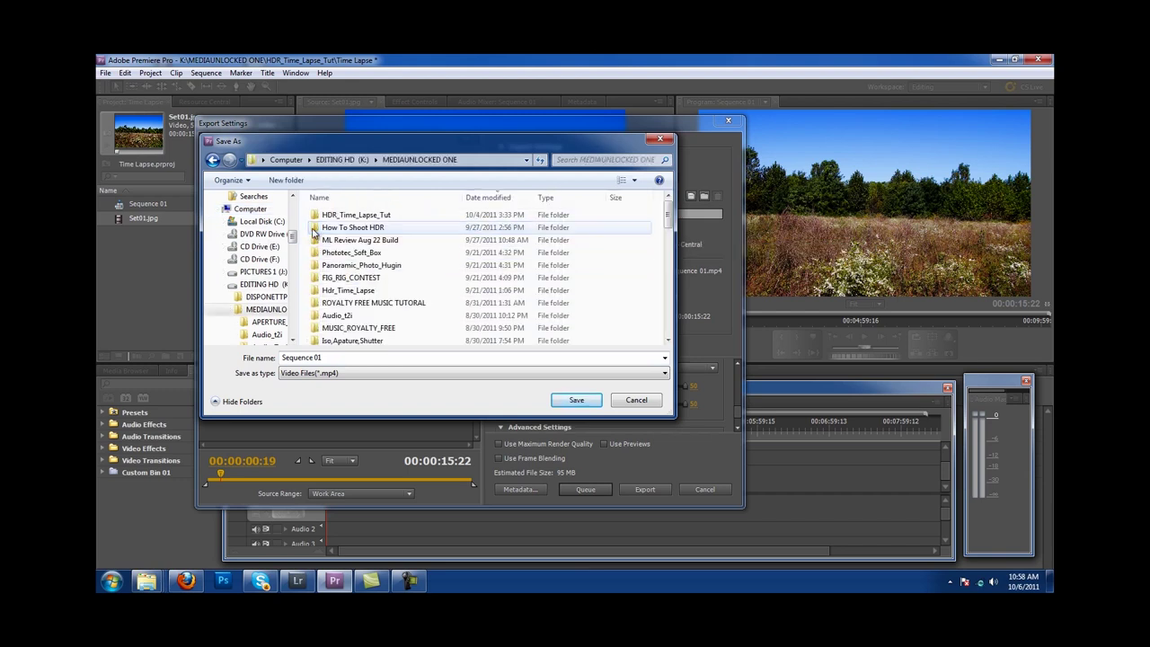
double_click(346, 215)
click(578, 401)
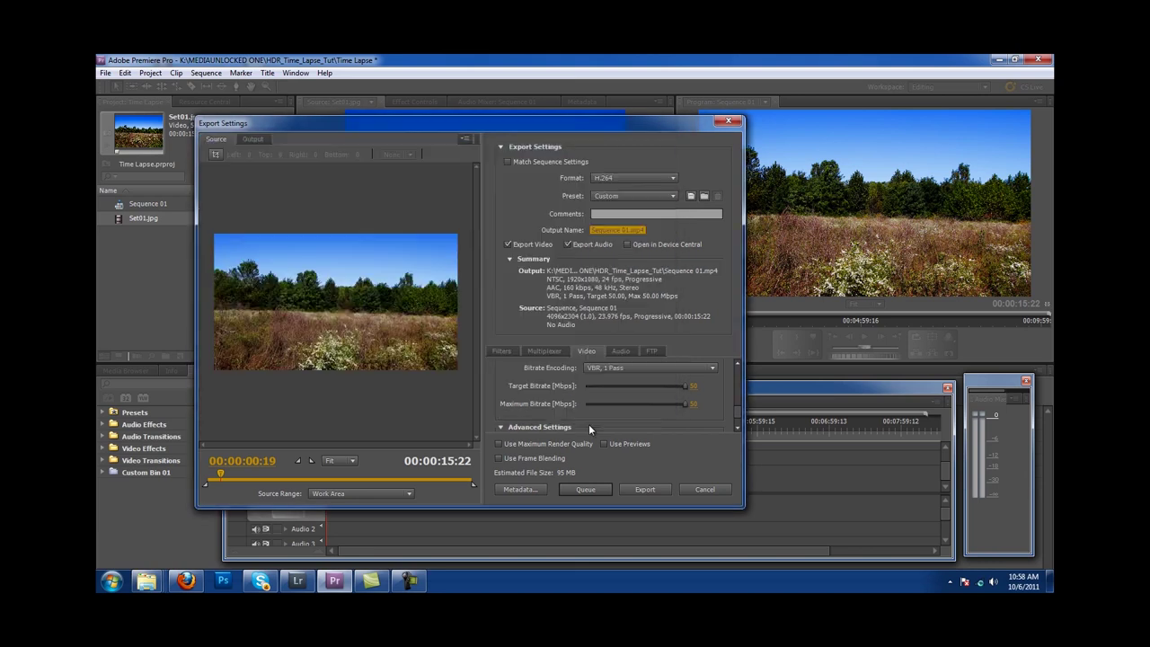
click(648, 490)
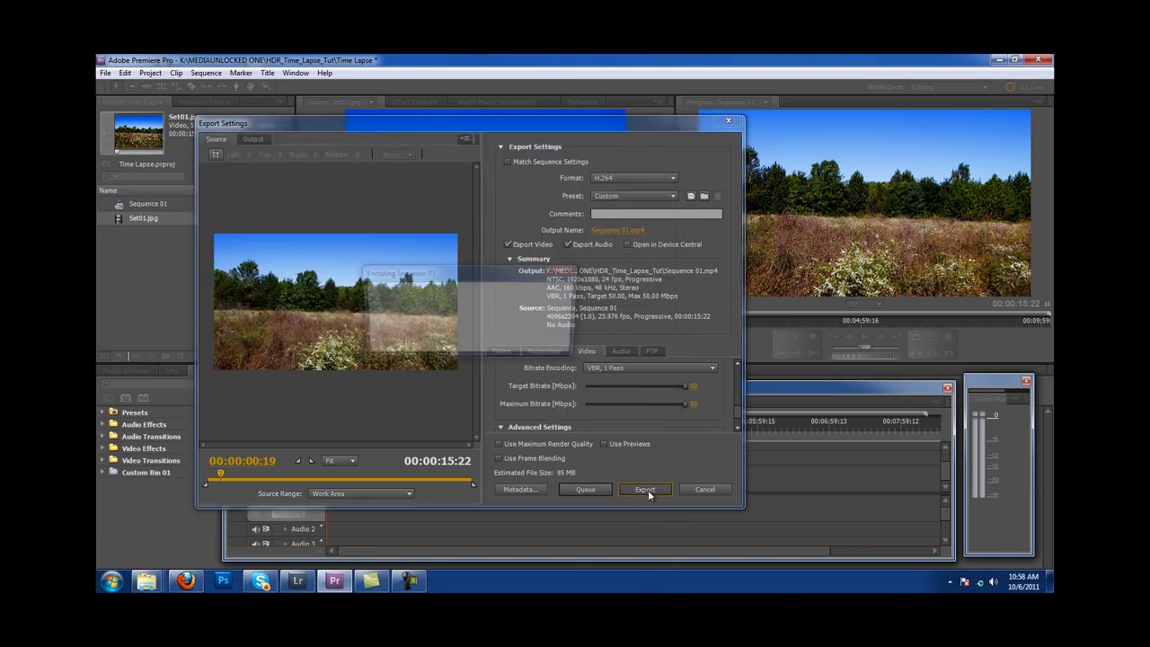